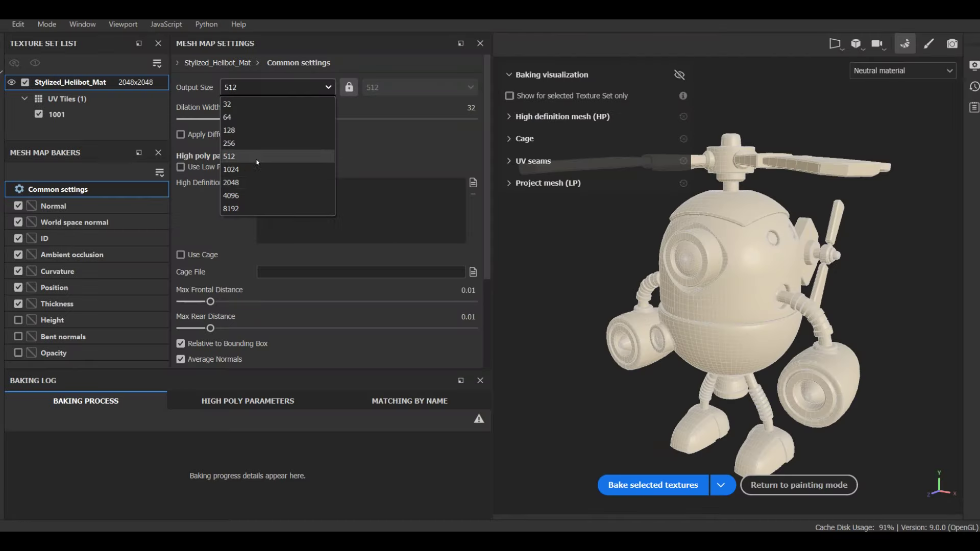
Set the mesh map output size to 2048 and the antialiasing to Supersampling 4x in the common bake settings
left_click(258, 182)
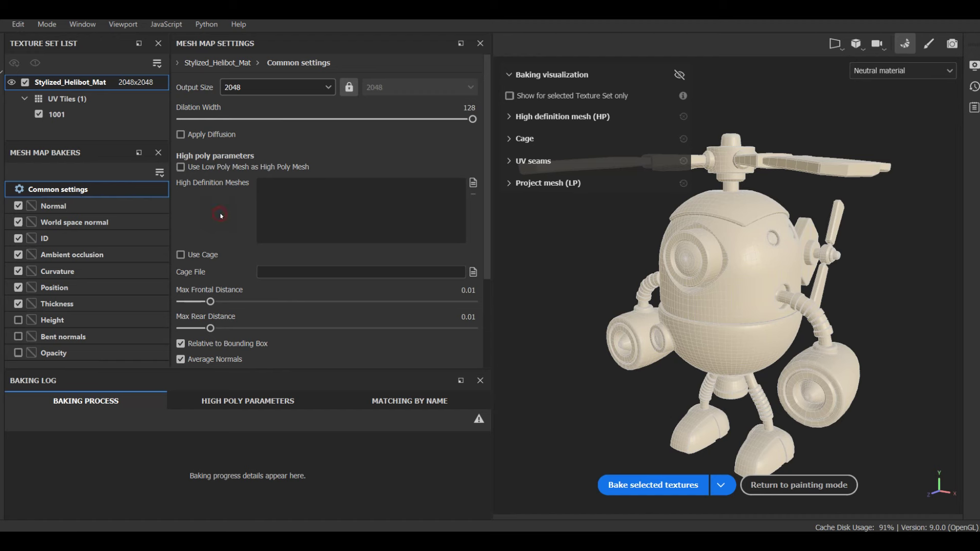
scroll(221, 216, "down", 3)
left_click(357, 317)
left_click(286, 359)
scroll(189, 326, "down", 2)
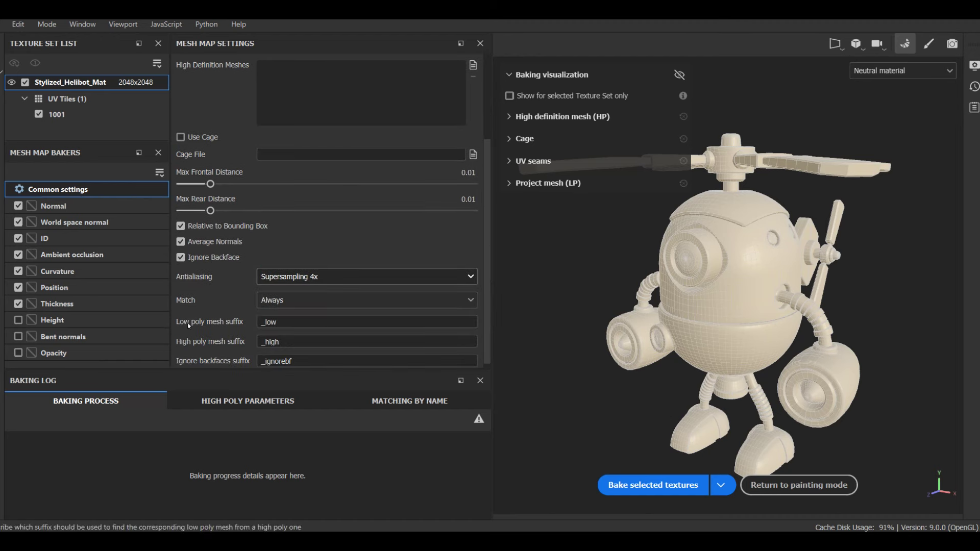
Exclude the ID map from the bake and set the Curvature baker's secondary rays to 256
left_click(74, 222)
left_click(18, 238)
left_click(72, 255)
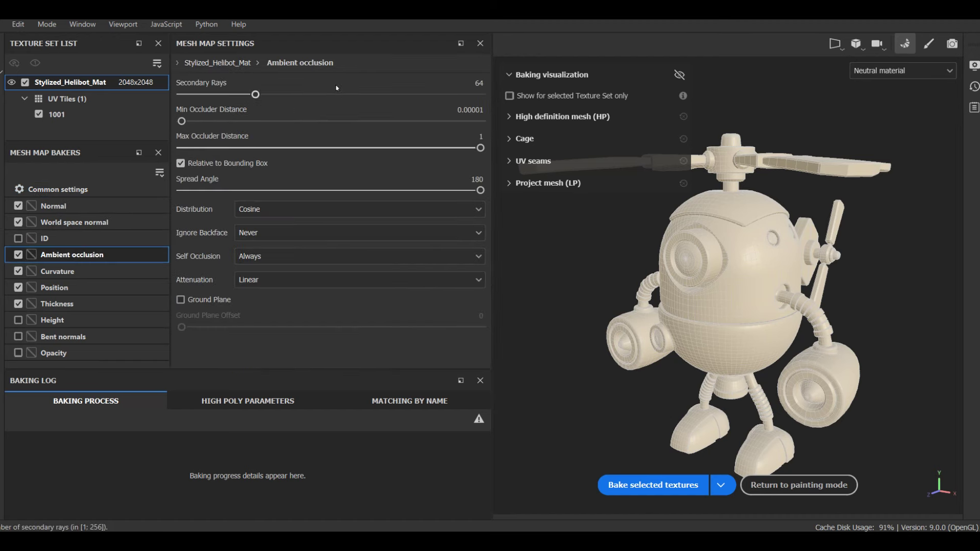
left_click(57, 271)
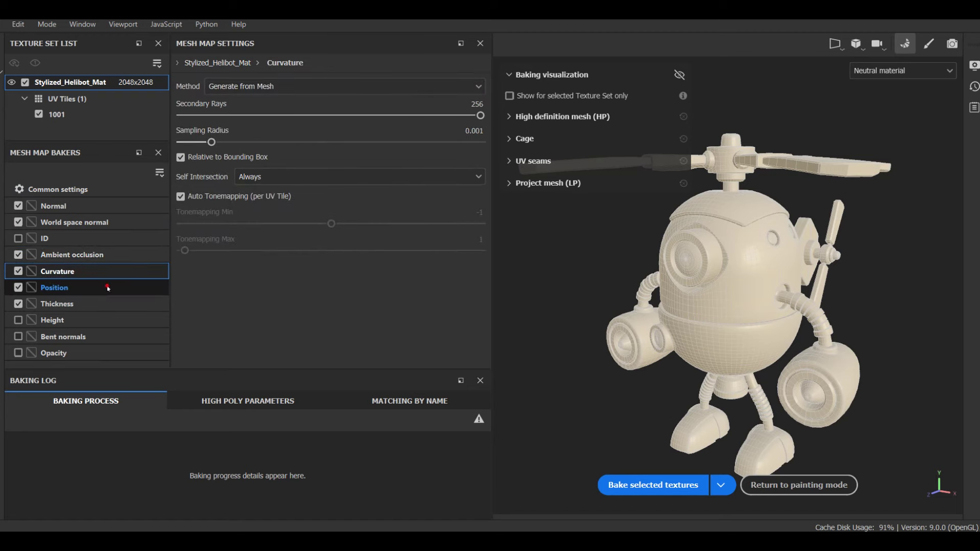
left_click(57, 303)
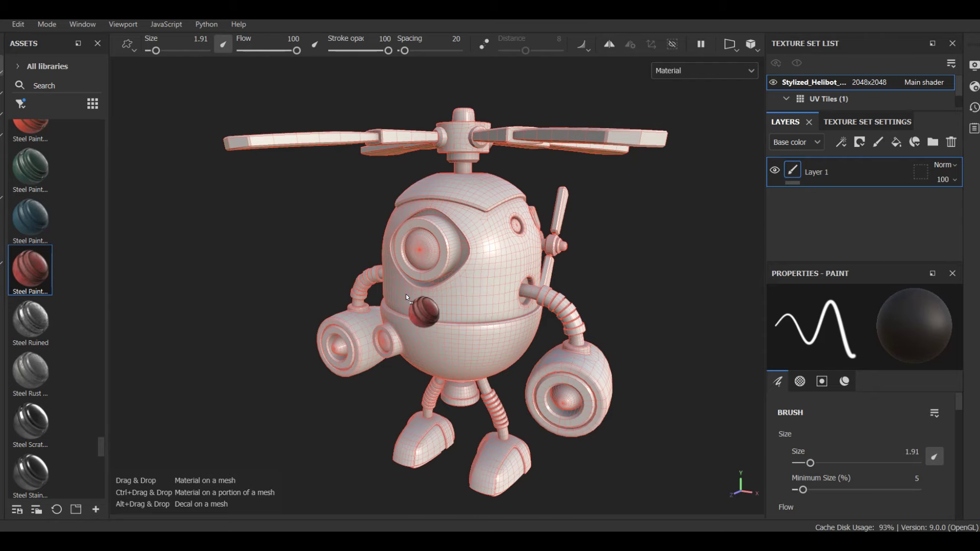
Apply the red Steel Painted Worn smart material to the whole robot and expand its layer folder
left_click_drag(406, 294, 406, 294)
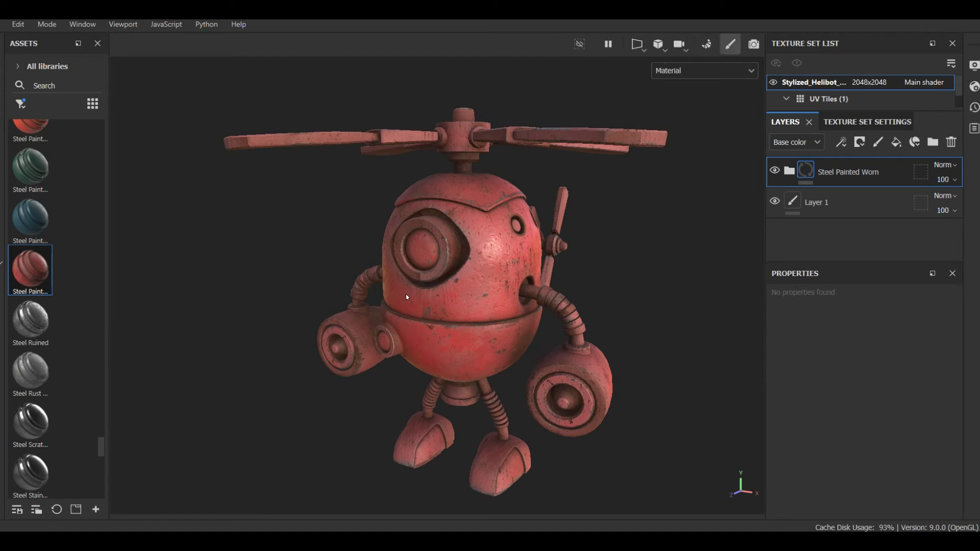
left_click(789, 172)
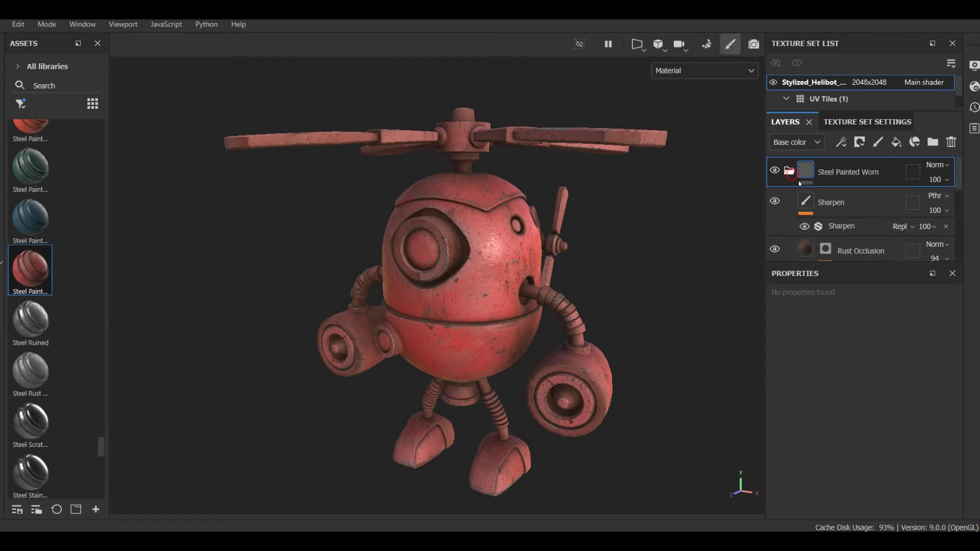
scroll(880, 232, "down", 3)
scroll(880, 236, "up", 1)
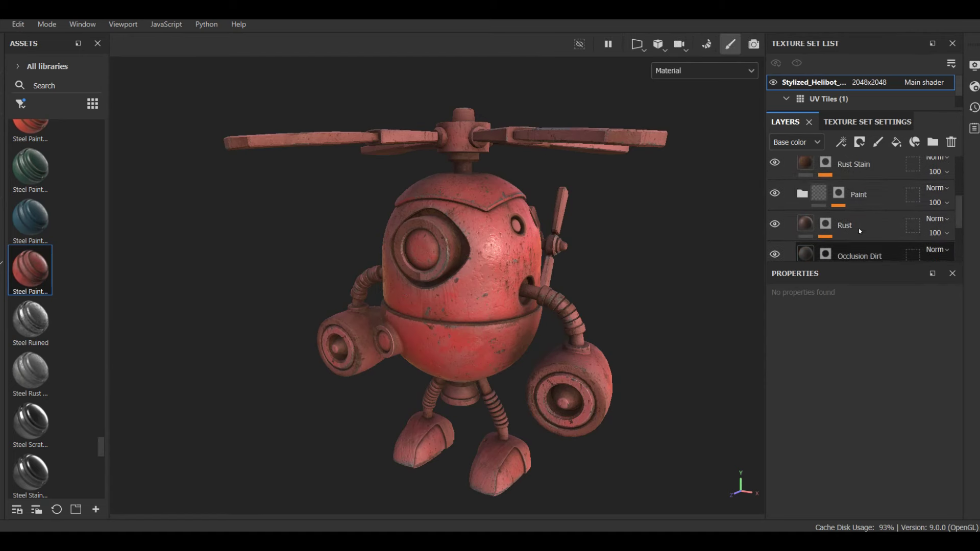
Change the base color of the Shiny Paint layer inside the Paint subfolder to orange
left_click(803, 195)
scroll(863, 232, "down", 1)
scroll(862, 231, "down", 1)
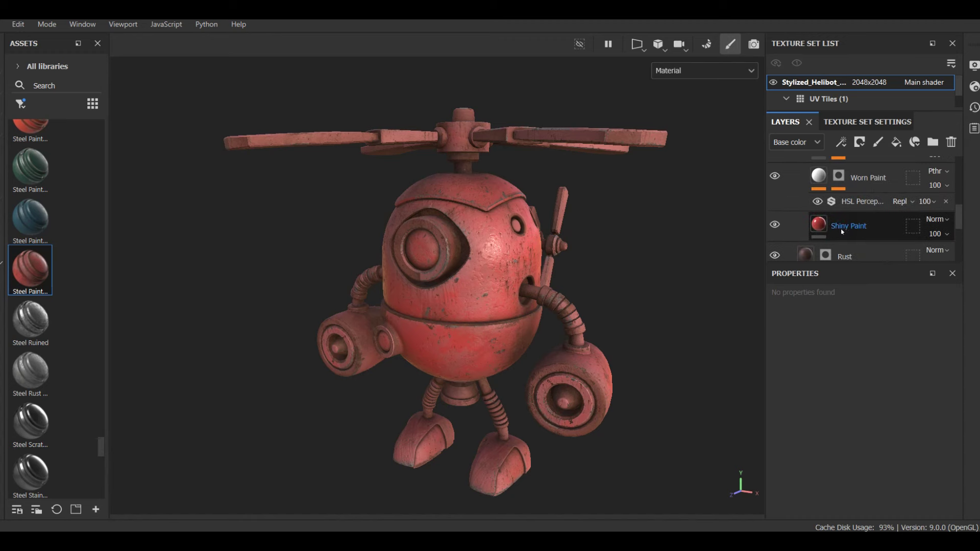
left_click(858, 227)
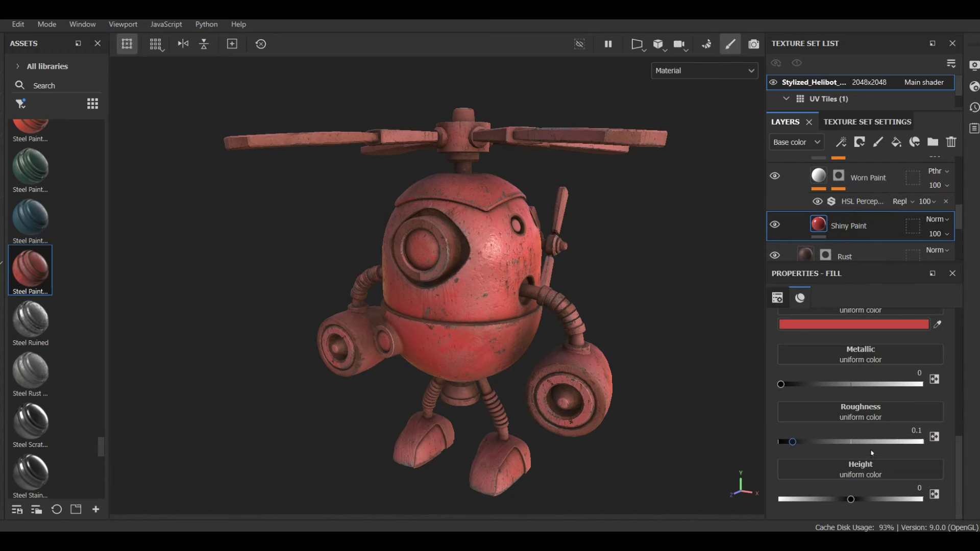
left_click(871, 326)
left_click_drag(833, 452, 838, 458)
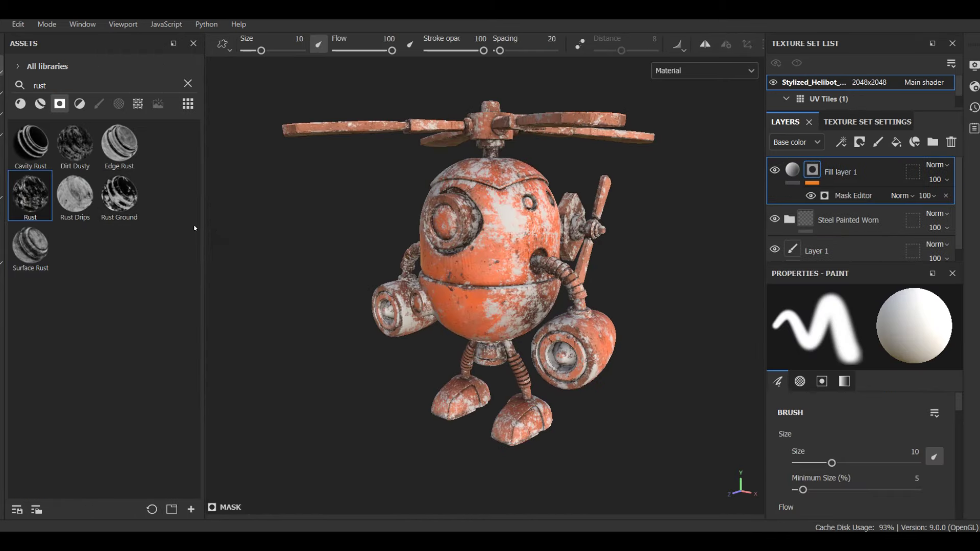
Create a new folder and place Fill layer 1 and Steel Painted Worn inside it
left_click_drag(203, 217, 137, 217)
left_click(933, 142)
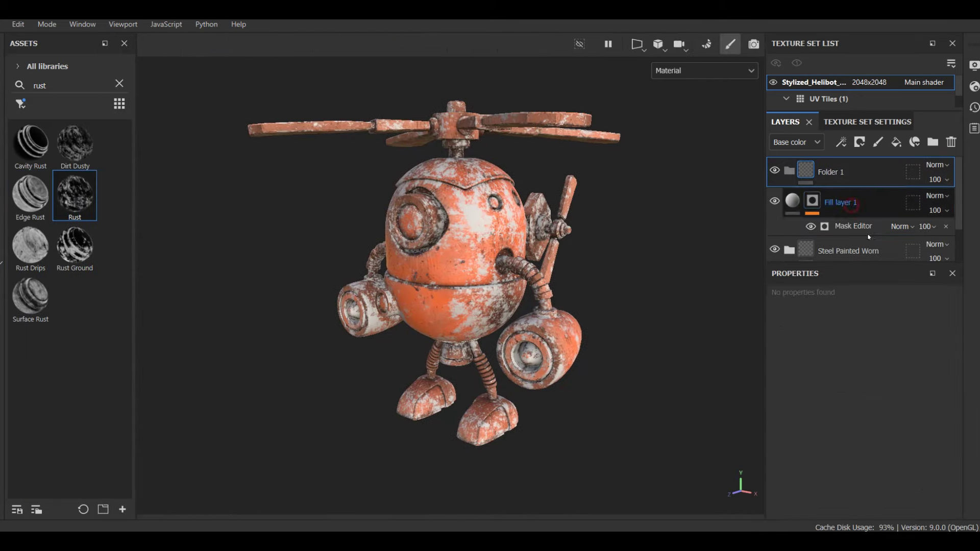
Set Fill layer 1's roughness to about 0.80 and its base color to a muted blue
left_click(805, 201)
scroll(852, 490, "down", 2)
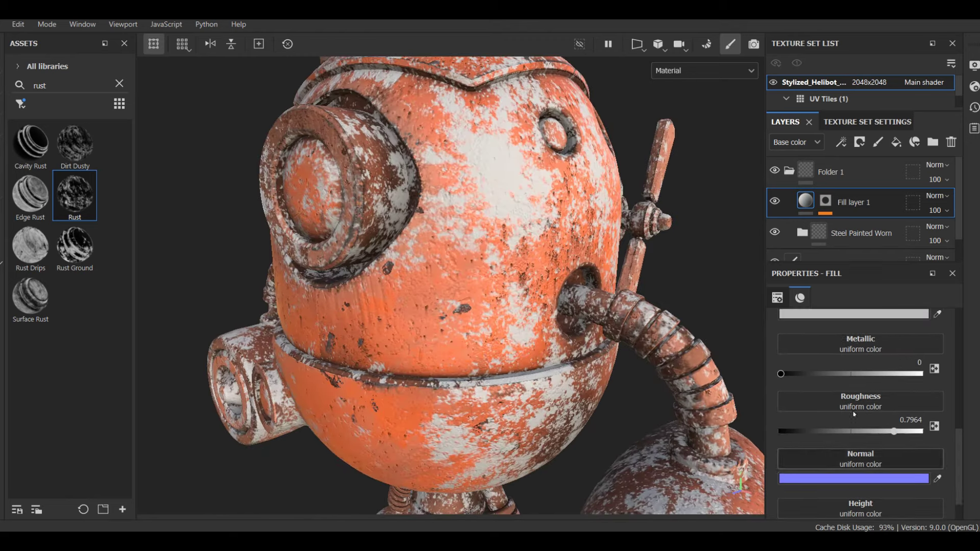
scroll(886, 459, "up", 3)
left_click(886, 470)
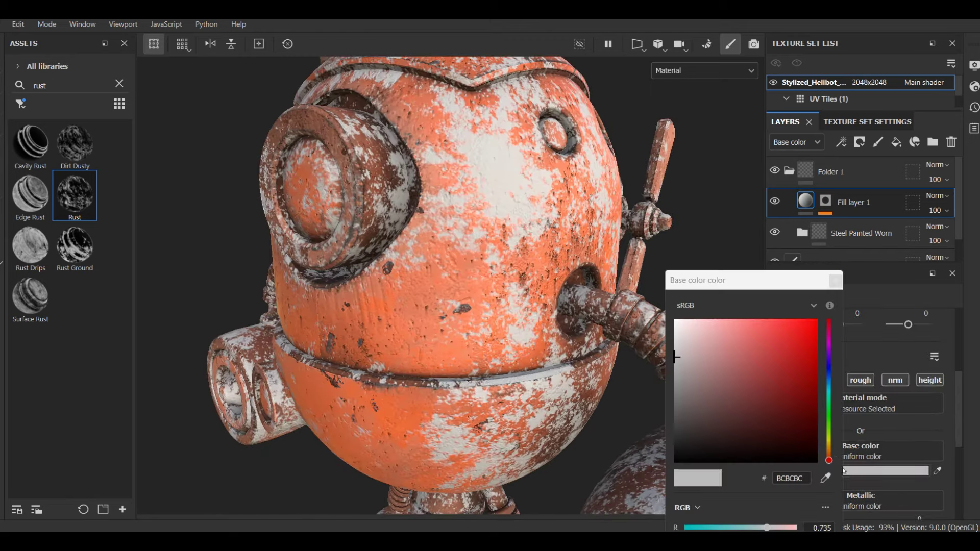
left_click(830, 379)
left_click_drag(744, 348, 717, 397)
left_click(835, 280)
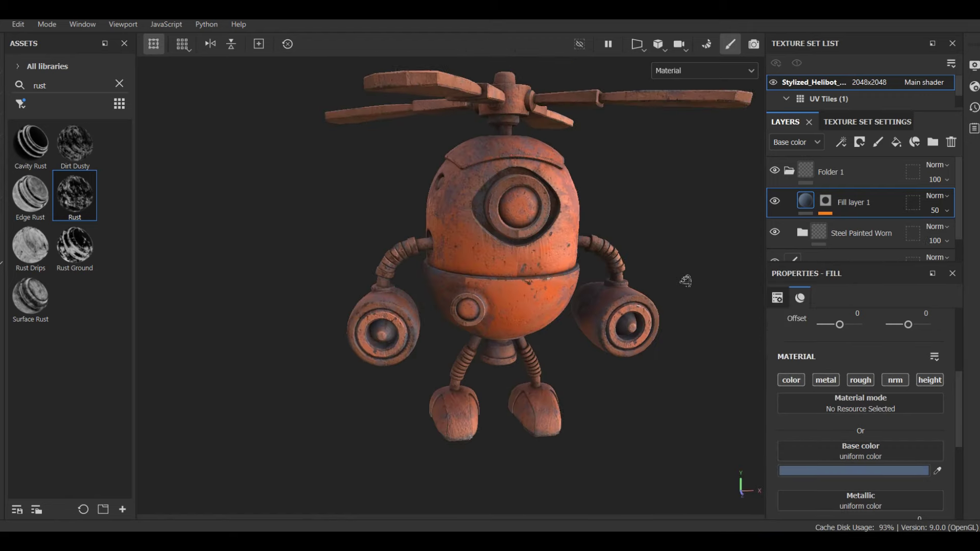
Lower Fill layer 1's opacity to 45 while judging the paint wear on the body
left_click_drag(685, 281, 601, 157, "alt")
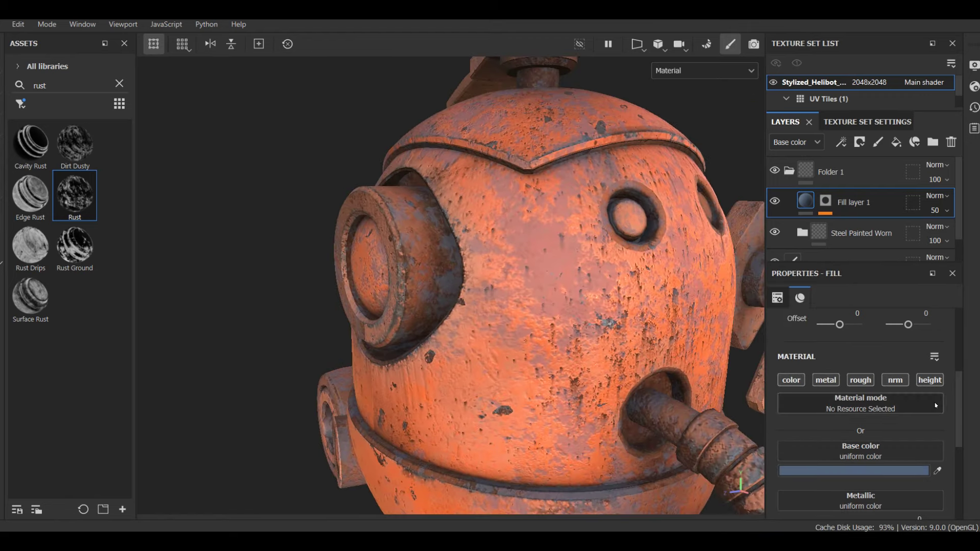
scroll(861, 408, "down", 5)
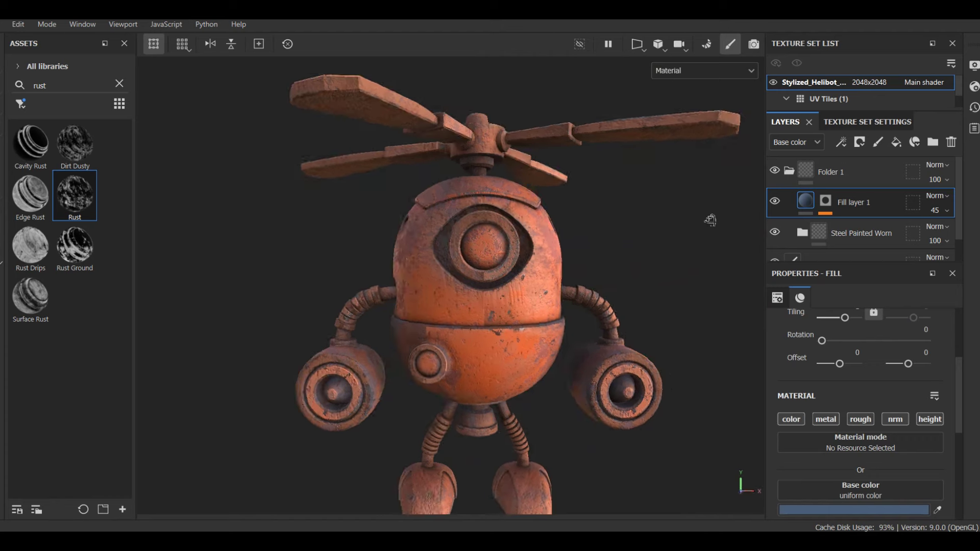
left_click_drag(715, 255, 547, 210, "alt")
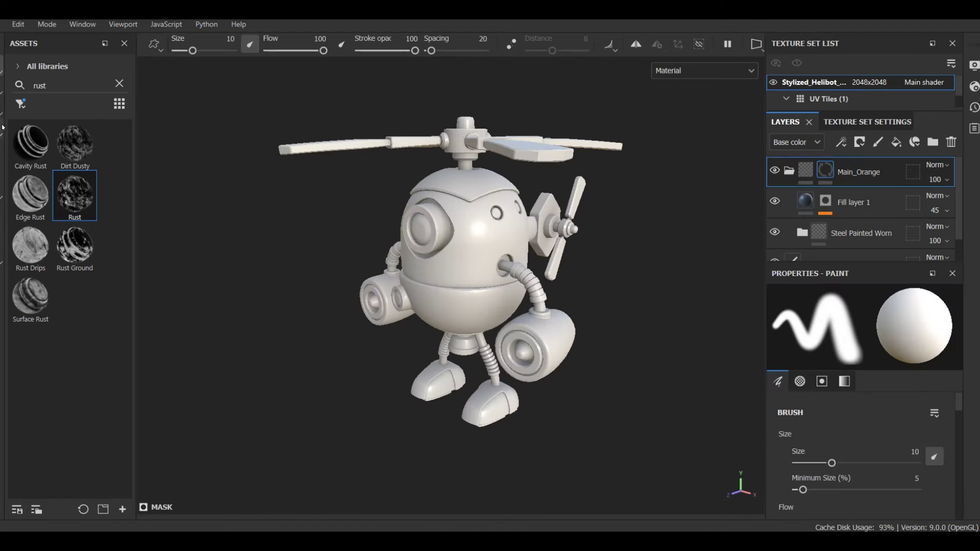
Reveal the Main_Orange folder on the robot's upper body by filling its mask with the UV chunk polygon fill
key("4")
left_click(882, 301)
left_click(467, 249)
scroll(468, 249, "up", 6)
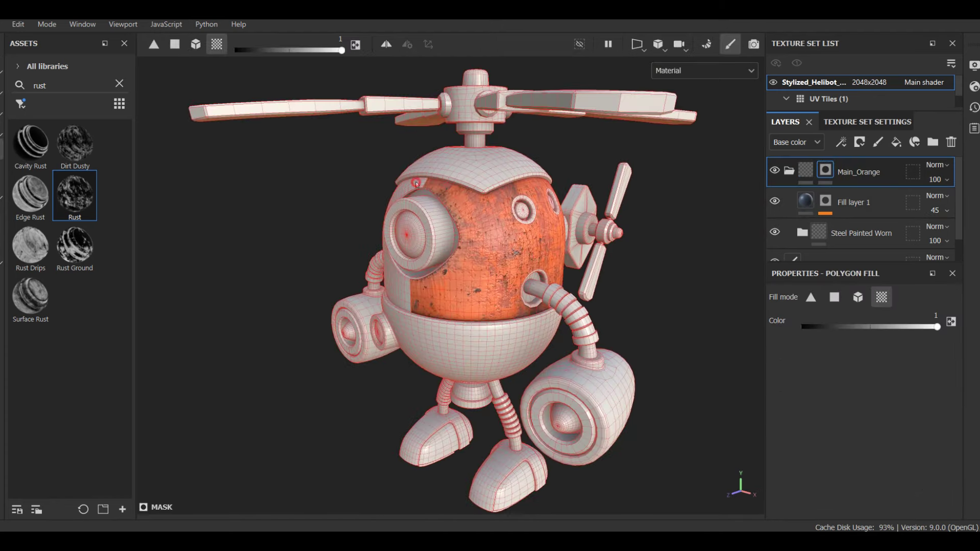
left_click_drag(353, 265, 424, 306, "alt")
left_click(431, 294)
left_click(431, 293)
Extend the Main_Orange mask to the forehead plate and the ring around the eye
left_click(339, 204)
left_click_drag(339, 209, 391, 171, "alt")
left_click(393, 158)
scroll(480, 225, "up", 3)
left_click(486, 233)
Fill the Main_Orange mask over the lower half of the robot's body
scroll(486, 233, "down", 5)
left_click_drag(634, 235, 486, 274, "alt")
left_click(554, 249)
left_click(490, 306)
scroll(490, 306, "down", 3)
left_click_drag(531, 316, 588, 213, "alt")
left_click(405, 457)
left_click_drag(358, 230, 389, 341, "alt")
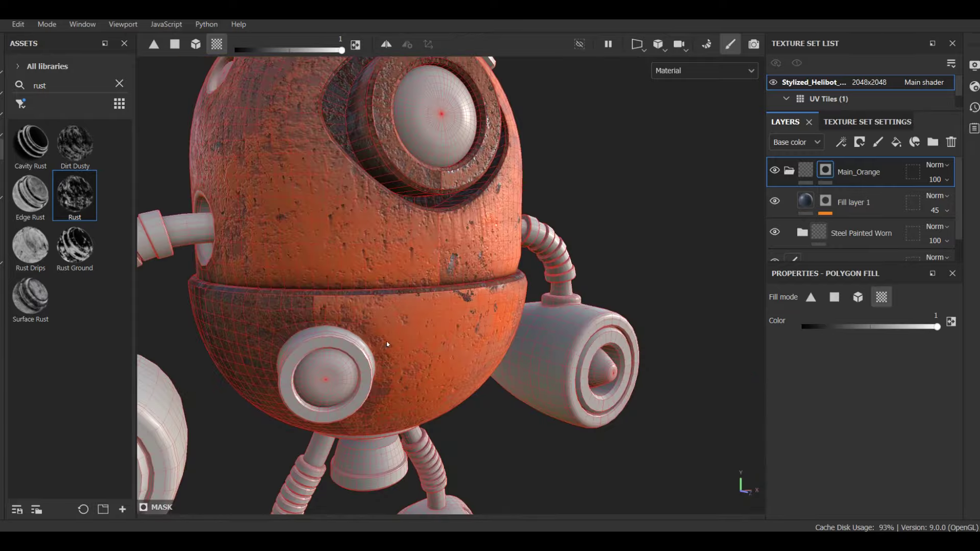
Fill the Main_Orange mask on the ring of the small round lamp on the lower body
scroll(390, 341, "up", 4)
left_click_drag(275, 378, 335, 364, "alt")
left_click(315, 376)
left_click(335, 364)
left_click(402, 410)
left_click(403, 419)
scroll(403, 419, "down", 3)
left_click_drag(475, 327, 413, 317, "alt")
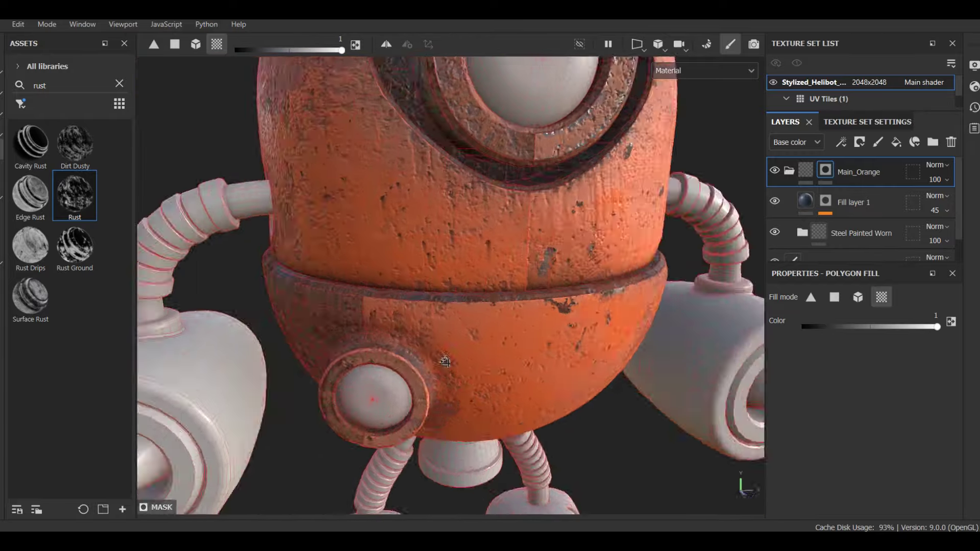
Fill the Main_Orange mask on the remaining casing parts, including the arm pods and the rear propeller mount
scroll(551, 275, "up", 4)
left_click_drag(551, 276, 472, 311, "alt")
left_click(470, 306)
left_click(470, 307)
scroll(470, 306, "down", 4)
scroll(472, 230, "up", 4)
left_click_drag(480, 230, 331, 228, "alt")
left_click(448, 248)
Set the Shiny Paint layer's base color to the softer orange EF824D
scroll(331, 227, "down", 5)
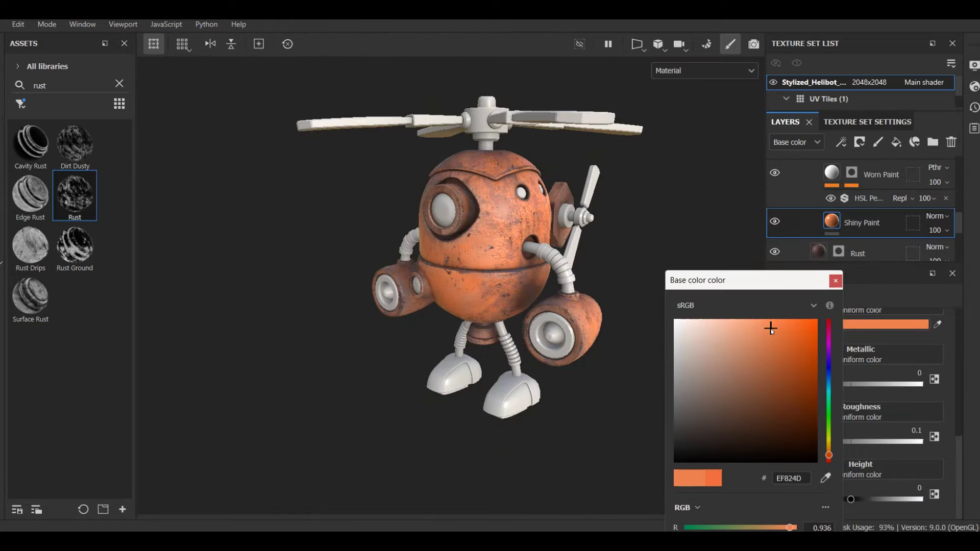
left_click(606, 278)
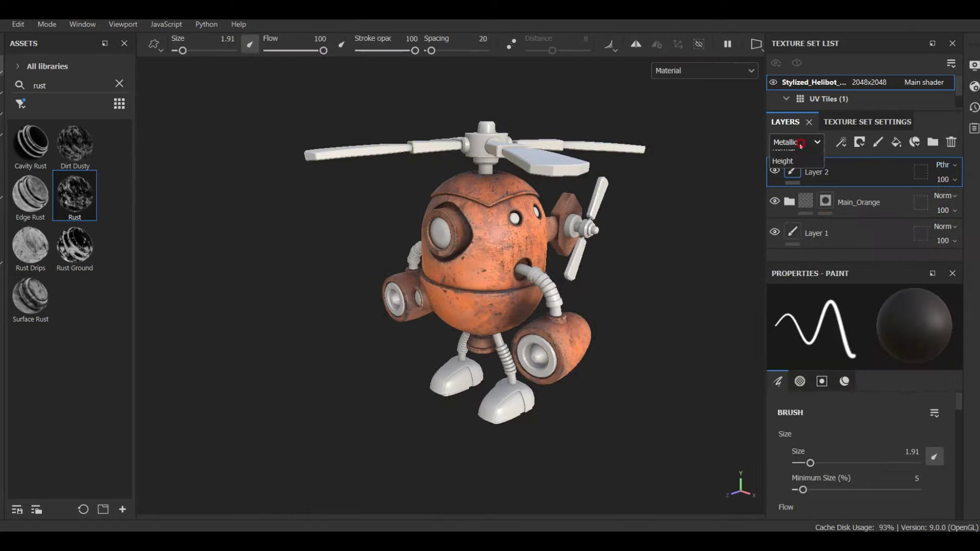
Set Layer 2's blending mode to Passthrough for the metallic, roughness, normal and height channels
left_click(940, 168)
left_click(797, 143)
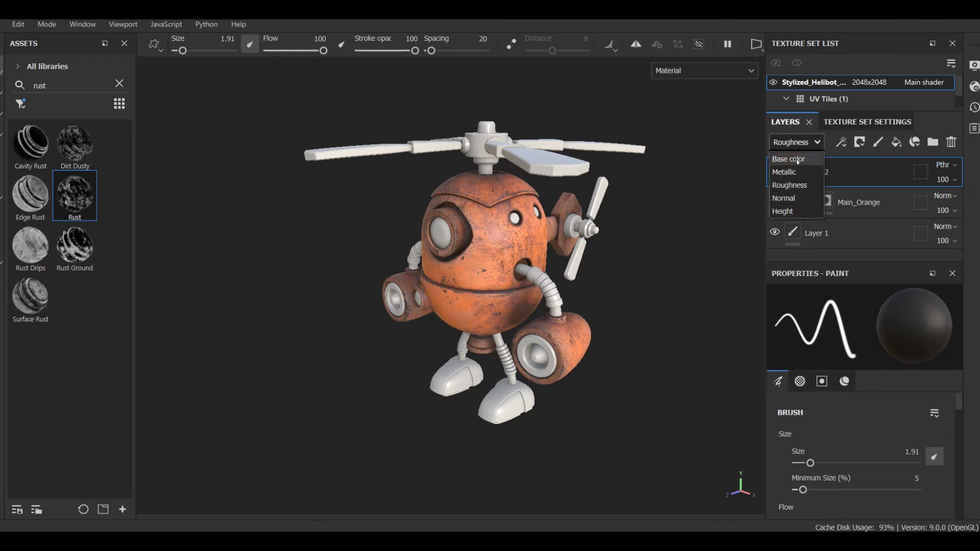
left_click(800, 199)
left_click(945, 167)
left_click(800, 143)
left_click(803, 211)
left_click(955, 169)
left_click(919, 21)
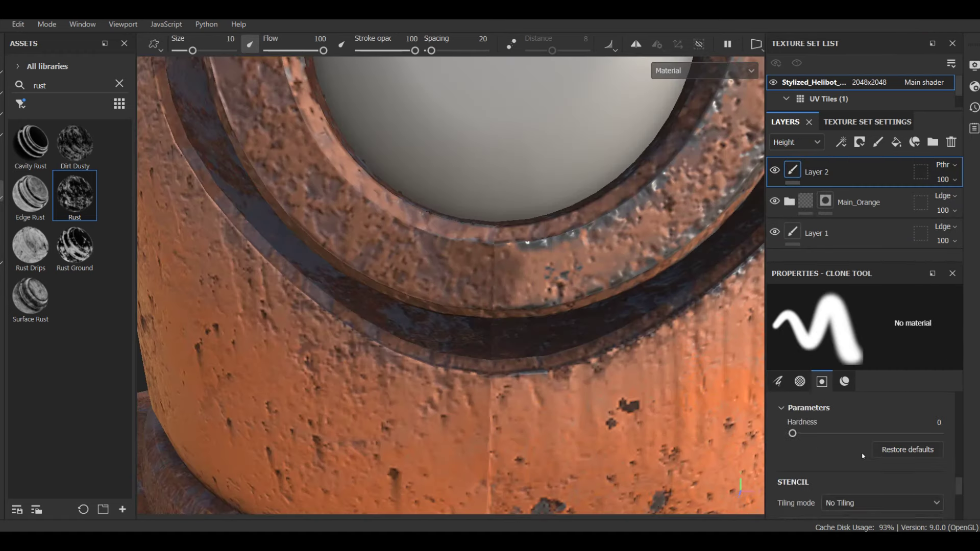
Enable the material channels for the Clone tool and clone paint texture over the vertical seam below the eye
left_click(845, 381)
left_click(862, 433)
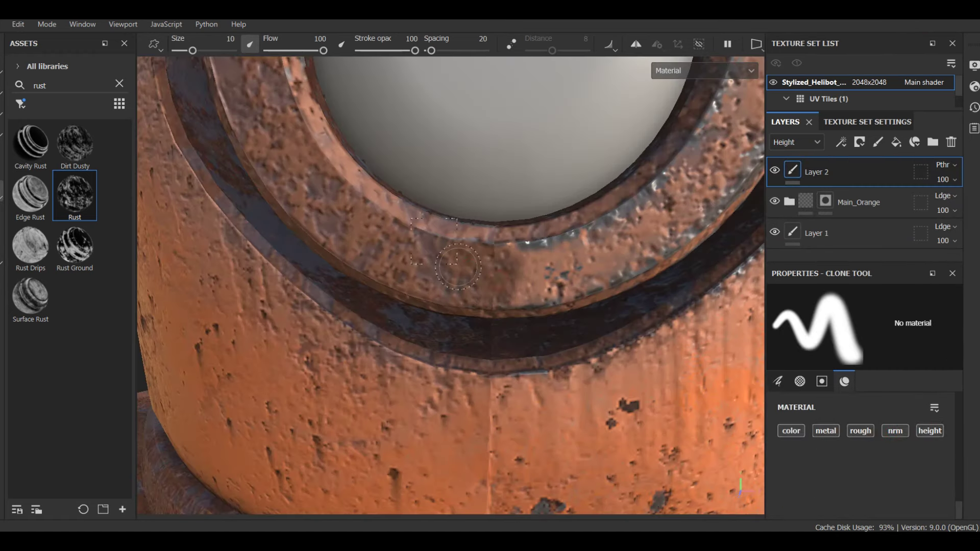
mouse_move(484, 295)
left_mouse_down("alt")
mouse_move(516, 290)
mouse_move(485, 235)
mouse_move(459, 333)
mouse_move(577, 326)
left_mouse_up("alt")
scroll(485, 232, "down", 5)
scroll(587, 329, "up", 4)
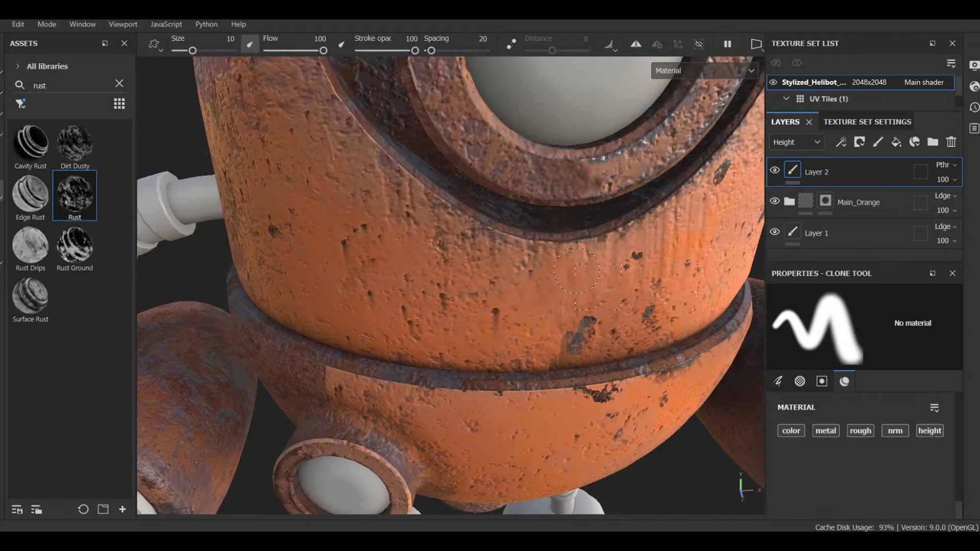
left_click_drag(577, 271, 591, 297, "alt")
scroll(547, 369, "down", 6)
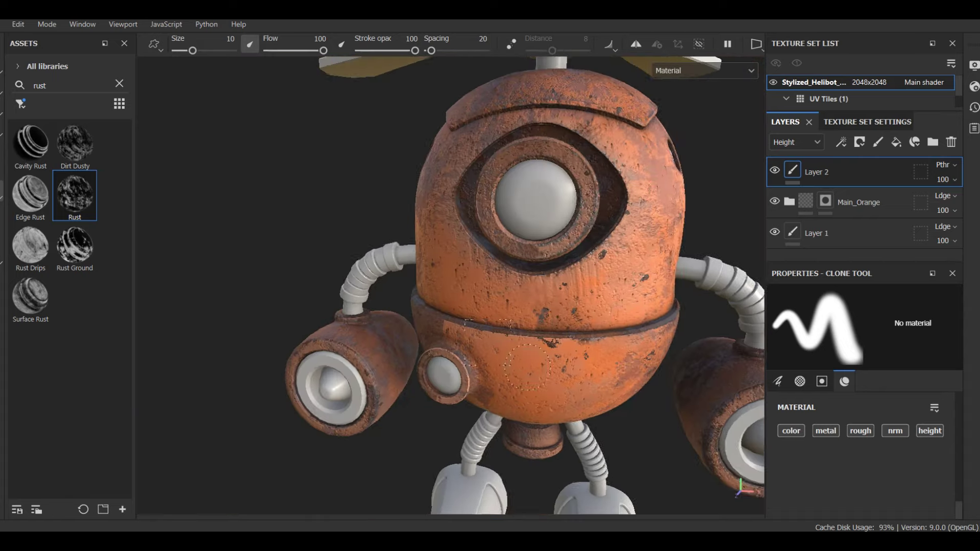
Enlarge the clone brush to 13.39, sample a clean source and paint over the seam above the small round lamp
mouse_move(548, 369)
left_mouse_down("alt")
mouse_move(567, 332)
mouse_move(560, 361)
mouse_move(602, 352)
left_mouse_up("alt")
scroll(450, 326, "up", 6)
right_click_drag(434, 327, 444, 327, "ctrl")
key("v")
left_click(403, 374)
mouse_move(436, 376)
left_mouse_down()
mouse_move(453, 331)
mouse_move(480, 327)
left_mouse_up()
scroll(436, 317, "down", 5)
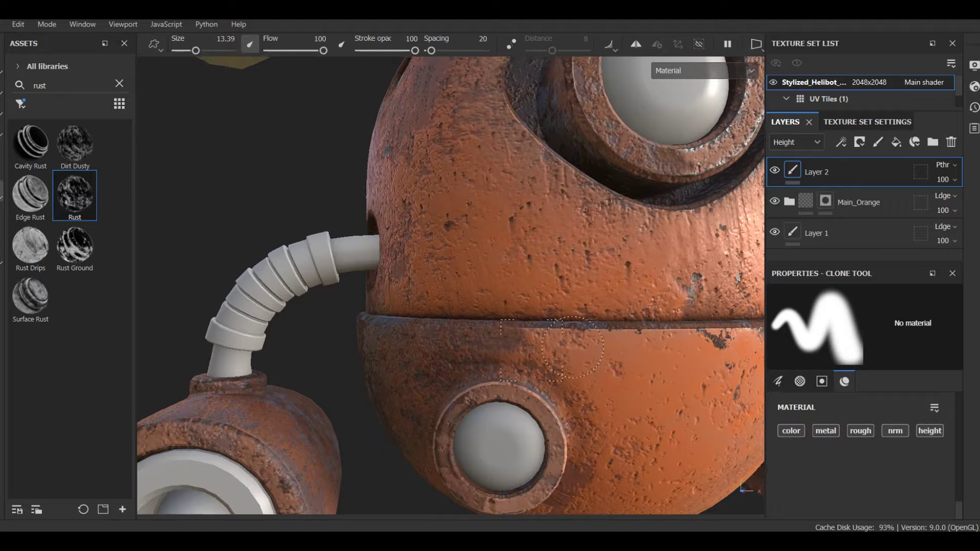
Clone more rusty paint over the remaining seam at the lower body's upper rim
scroll(490, 337, "up", 4)
scroll(536, 347, "down", 5)
middle_click_drag(610, 390, 605, 292, "alt")
scroll(535, 240, "up", 5)
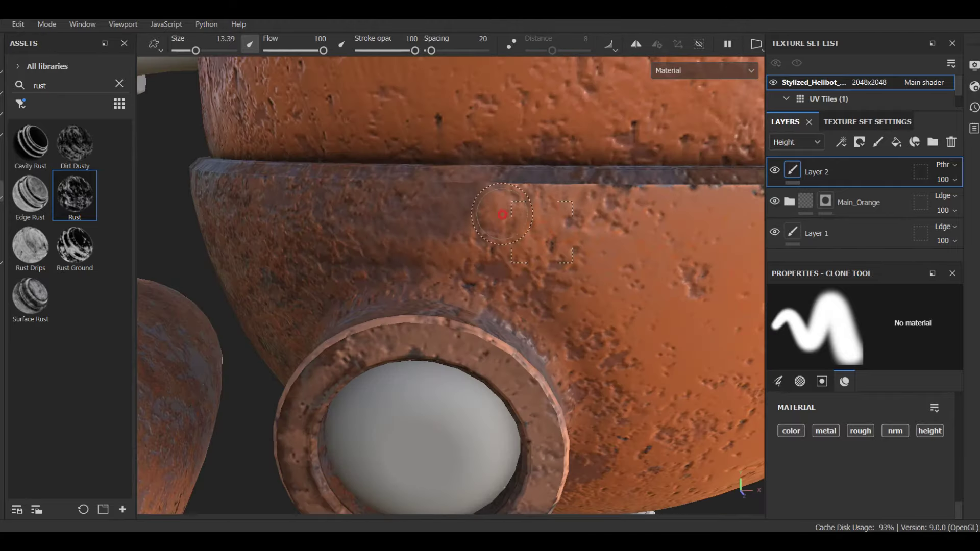
scroll(510, 225, "down", 5)
Clone rust texture over the seam beside and beneath the small round lamp on the lower body
left_click_drag(587, 317, 626, 409, "alt")
scroll(577, 327, "up", 6)
left_click_drag(514, 301, 610, 370)
scroll(607, 368, "down", 5)
left_click_drag(503, 363, 459, 269, "alt")
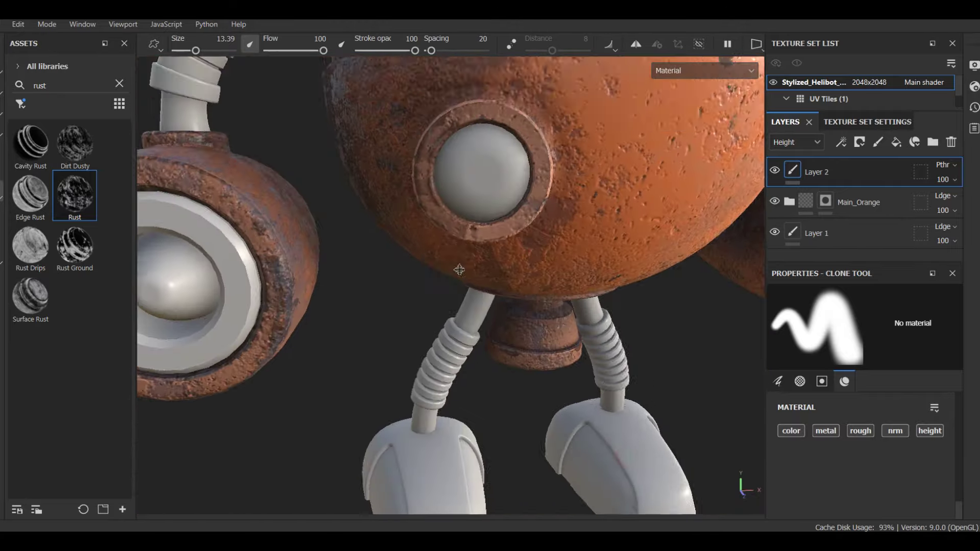
scroll(480, 306, "up", 5)
scroll(510, 327, "up", 4)
left_click_drag(492, 308, 430, 214, "alt")
left_click_drag(351, 295, 375, 350, "alt")
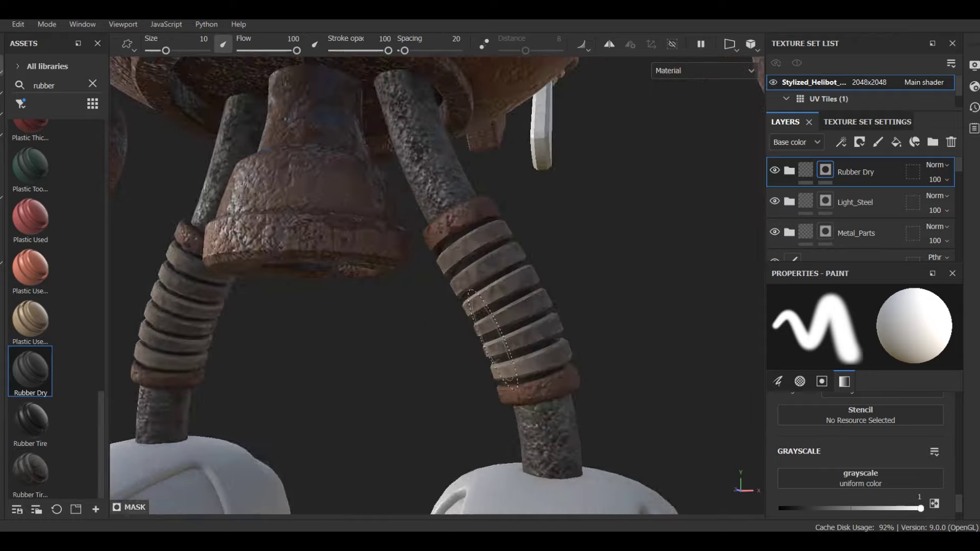
mouse_move(449, 286)
left_mouse_down("alt")
mouse_move(470, 307)
mouse_move(584, 337)
left_mouse_up("alt")
scroll(585, 337, "down", 5)
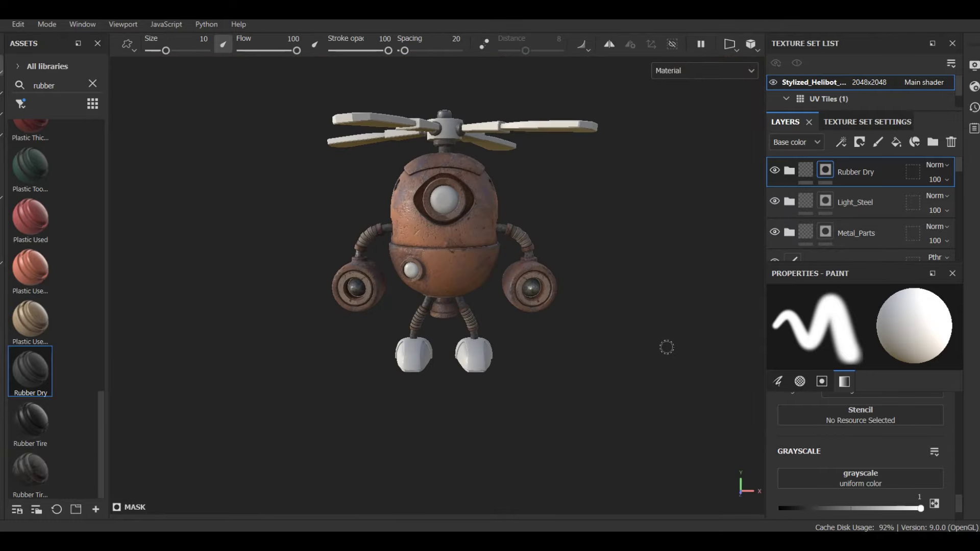
scroll(867, 222, "down", 3)
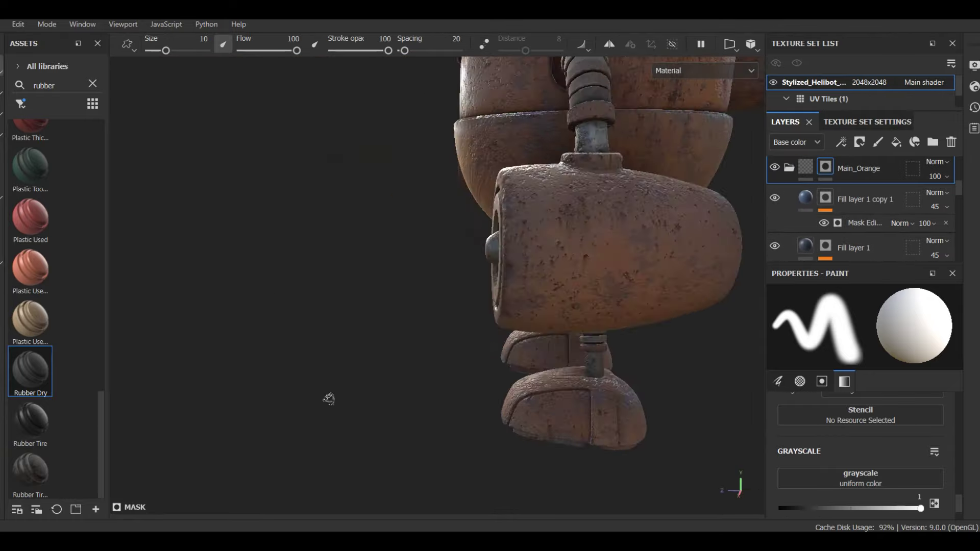
left_click_drag(328, 399, 536, 400, "alt")
scroll(536, 400, "down", 5)
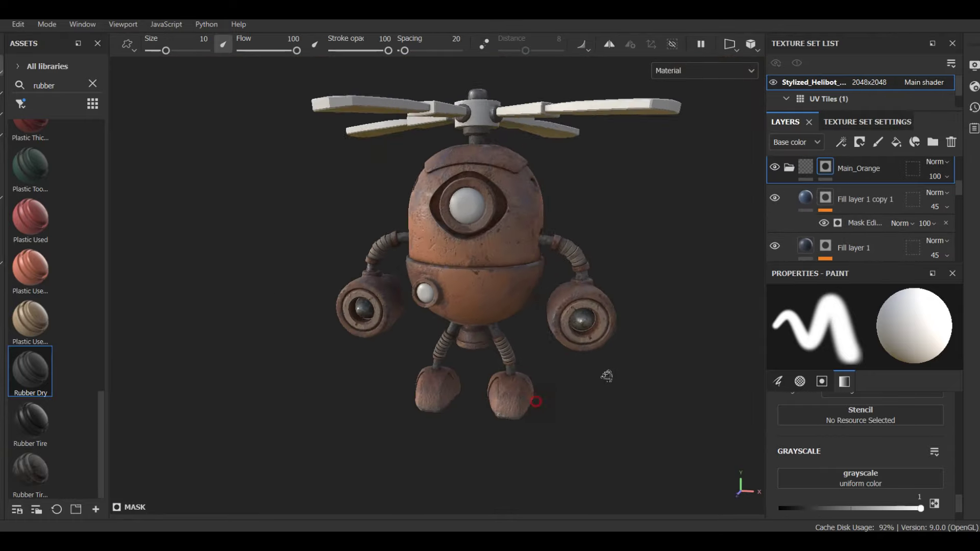
Fill the large main rotor blades into the Light_Steel folder's mask with Polygon Fill
mouse_move(630, 375)
left_mouse_down("alt")
mouse_move(600, 359)
mouse_move(490, 365)
left_mouse_up("alt")
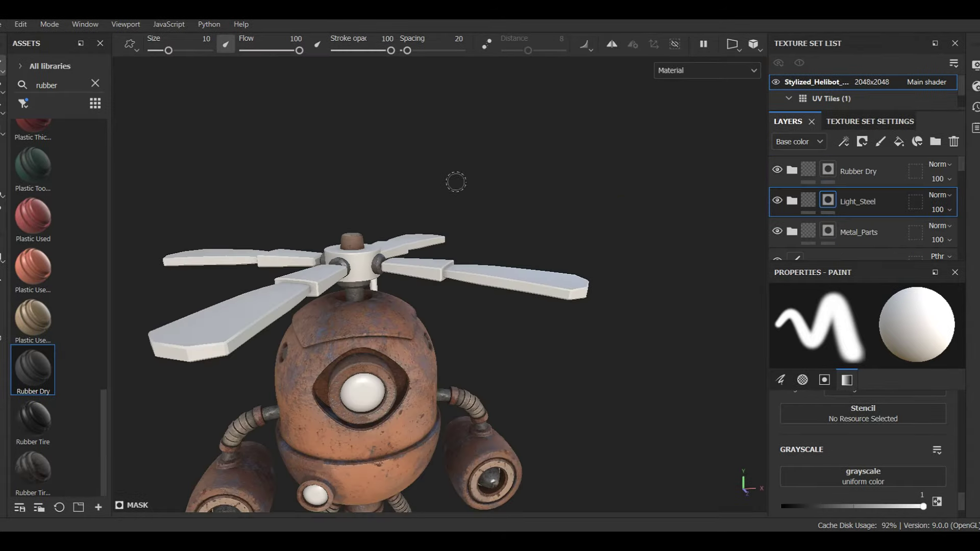
key("4")
left_click_drag(458, 248, 505, 302, "alt")
left_click_drag(530, 235, 591, 280)
left_click_drag(642, 306, 531, 286, "alt")
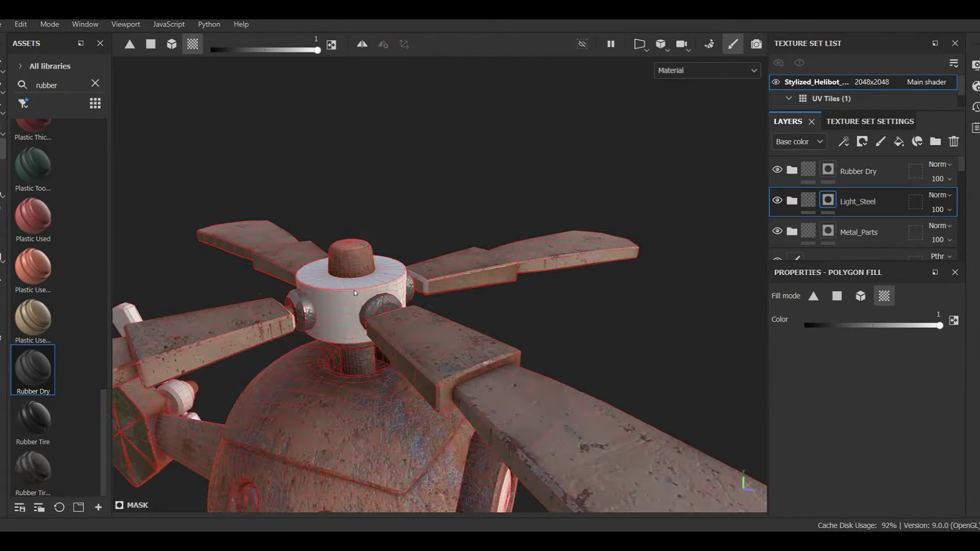
scroll(460, 285, "up", 5)
left_click_drag(454, 261, 591, 357)
scroll(591, 357, "down", 8)
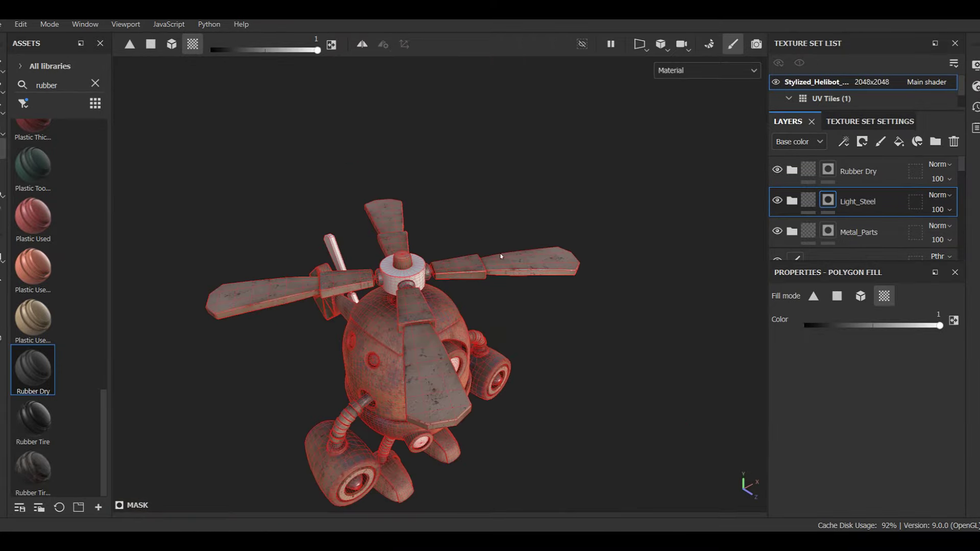
Fill the collar beneath the rotor hub and the round blade joints into the Light_Steel mask
left_click_drag(501, 256, 442, 301, "alt")
scroll(406, 257, "up", 6)
left_click(409, 278)
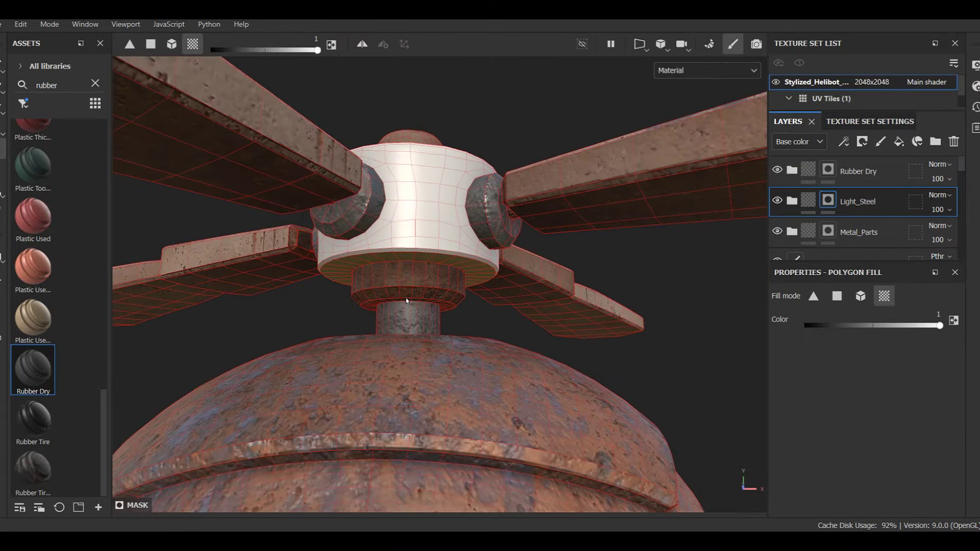
left_click(494, 210)
left_click(355, 209)
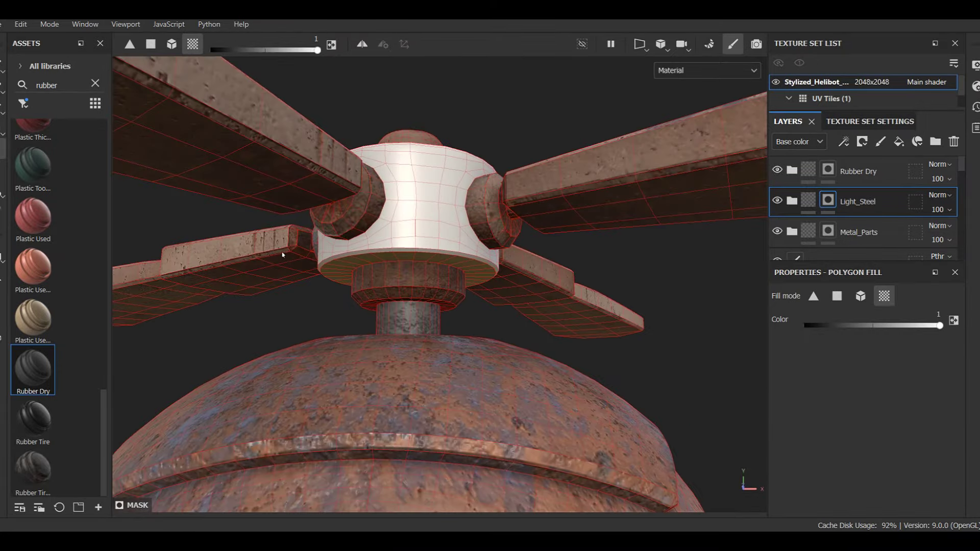
left_click_drag(283, 254, 207, 263, "alt")
left_click(302, 252)
left_click(255, 267)
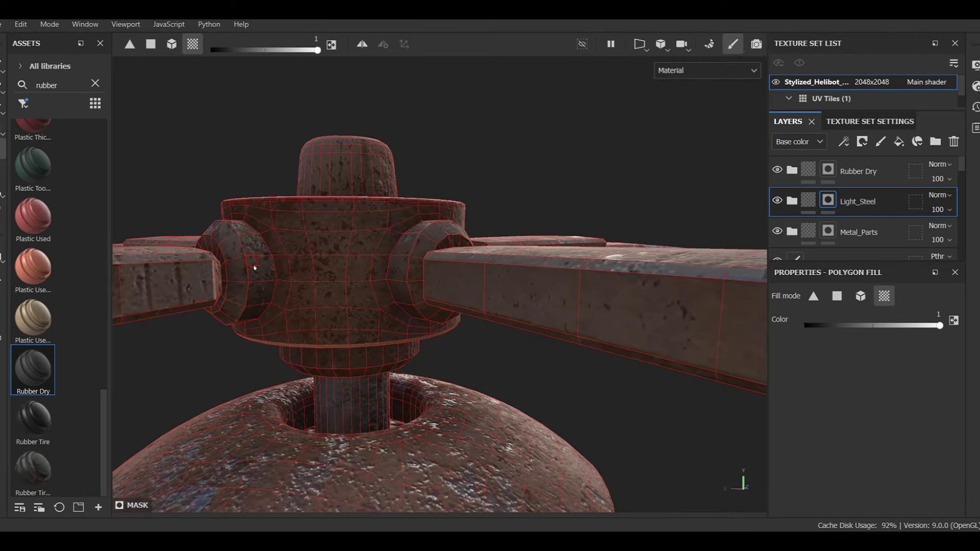
left_click(3, 65)
scroll(449, 226, "down", 4)
left_click_drag(448, 226, 674, 240, "alt")
scroll(674, 241, "down", 5)
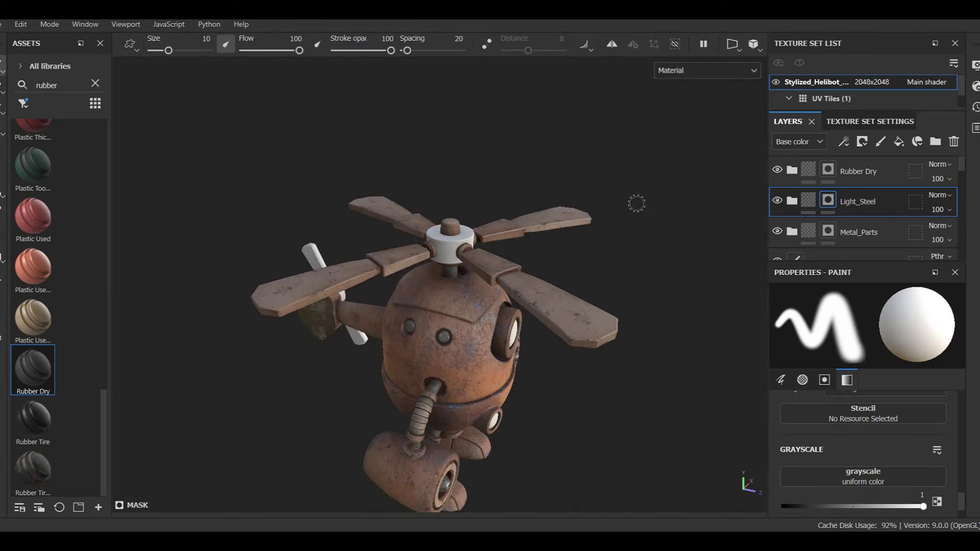
Fill the main rotor hub, including its underside flange, into the Main_Orange folder's mask
scroll(862, 209, "up", 5)
left_click(862, 168)
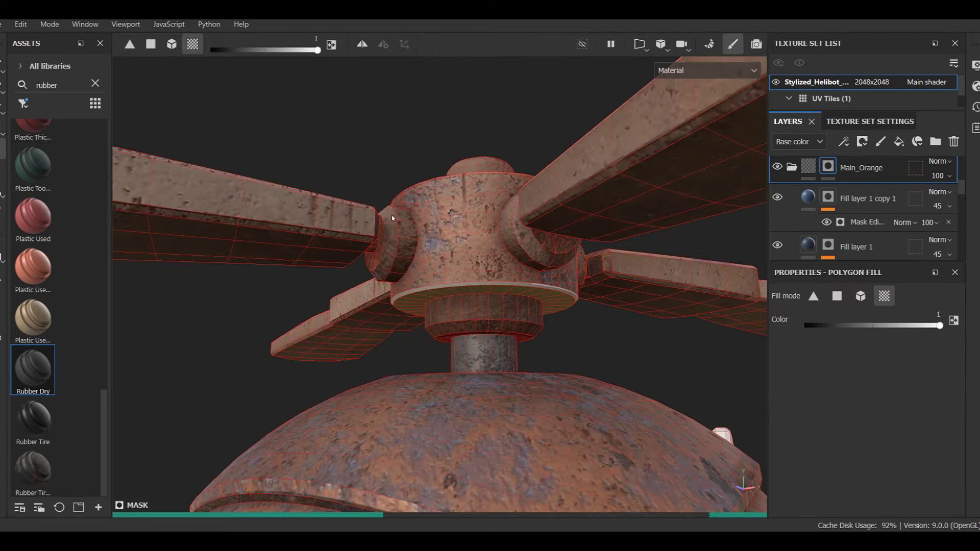
scroll(473, 288, "up", 3)
scroll(471, 287, "down", 6)
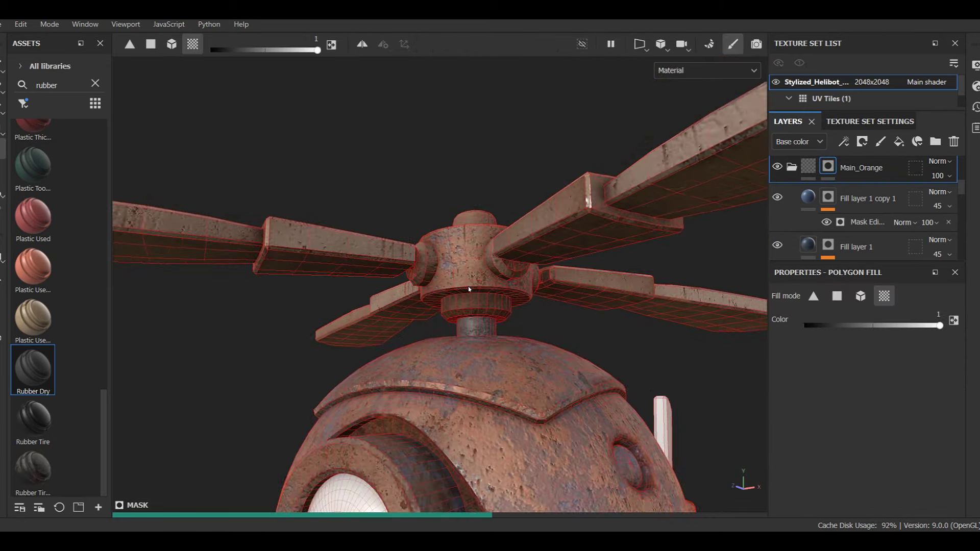
mouse_move(508, 192)
left_mouse_down("alt")
mouse_move(516, 199)
mouse_move(516, 190)
left_mouse_up("alt")
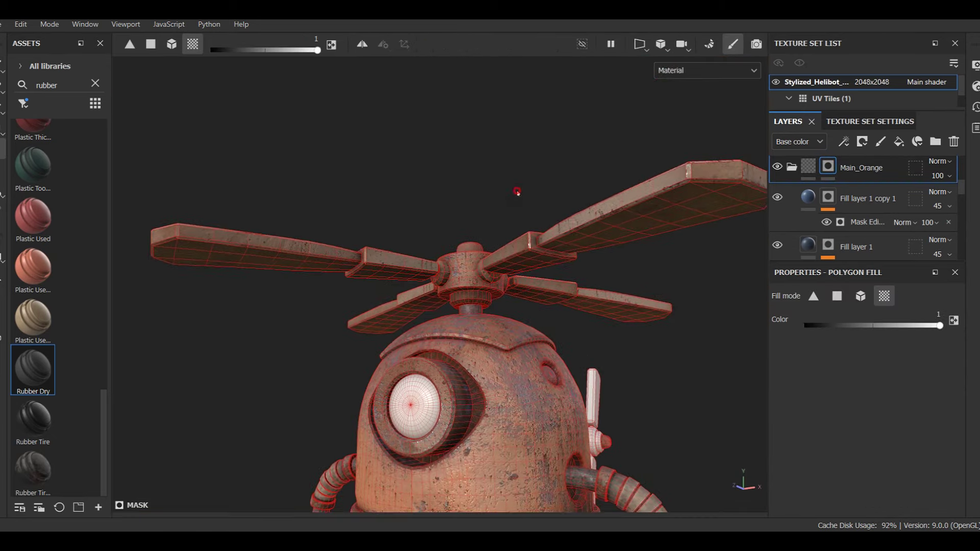
key("1")
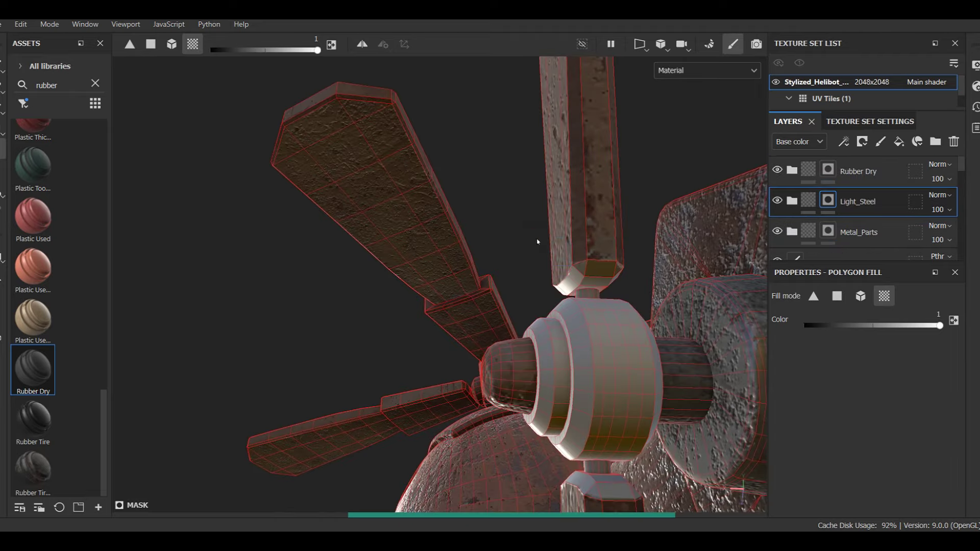
Fill the tail rotor blades into the Light_Steel folder's mask
left_click_drag(535, 238, 627, 282)
scroll(531, 208, "down", 5)
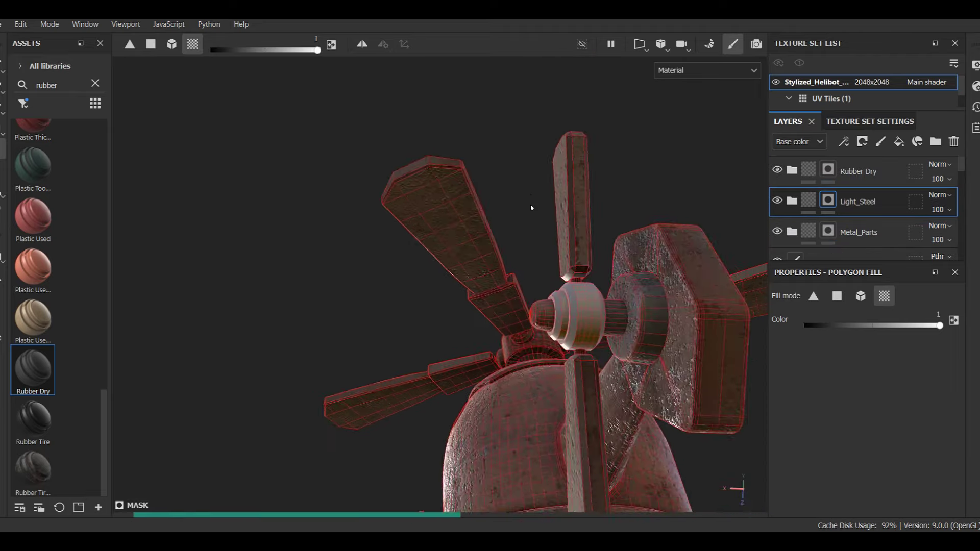
mouse_move(531, 208)
left_mouse_down("alt")
mouse_move(832, 285)
mouse_move(655, 305)
left_mouse_up("alt")
scroll(655, 305, "up", 2)
key("1")
scroll(636, 267, "down", 5)
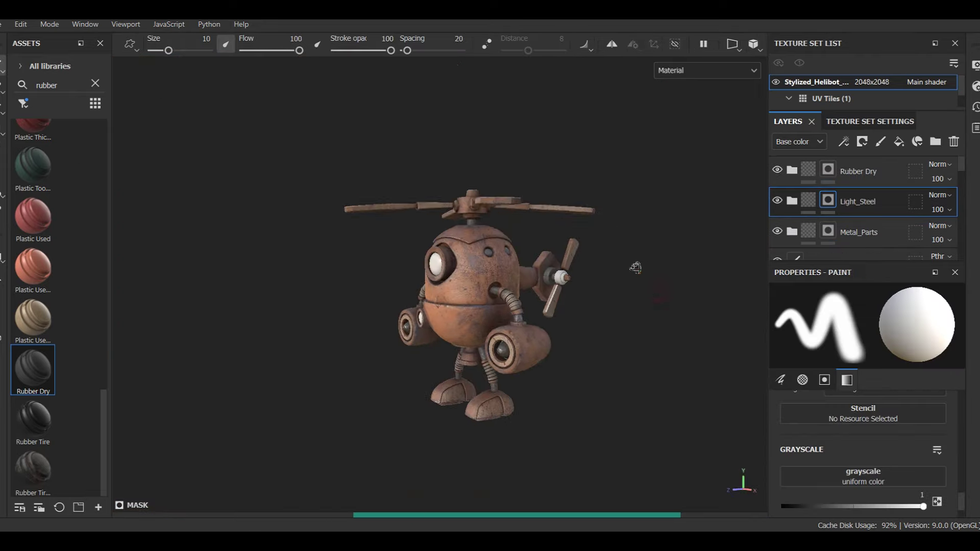
scroll(565, 335, "up", 6)
key("4")
key("ctrl+z")
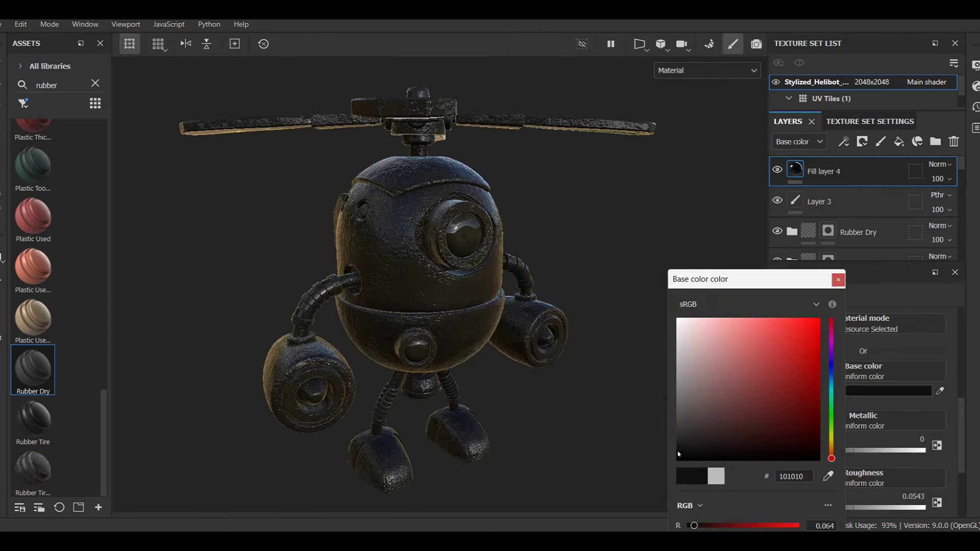
Place the glossy black fill layer in a new folder and add a black mask to the folder
left_click(837, 278)
left_click(936, 141)
left_click_drag(837, 202, 850, 171)
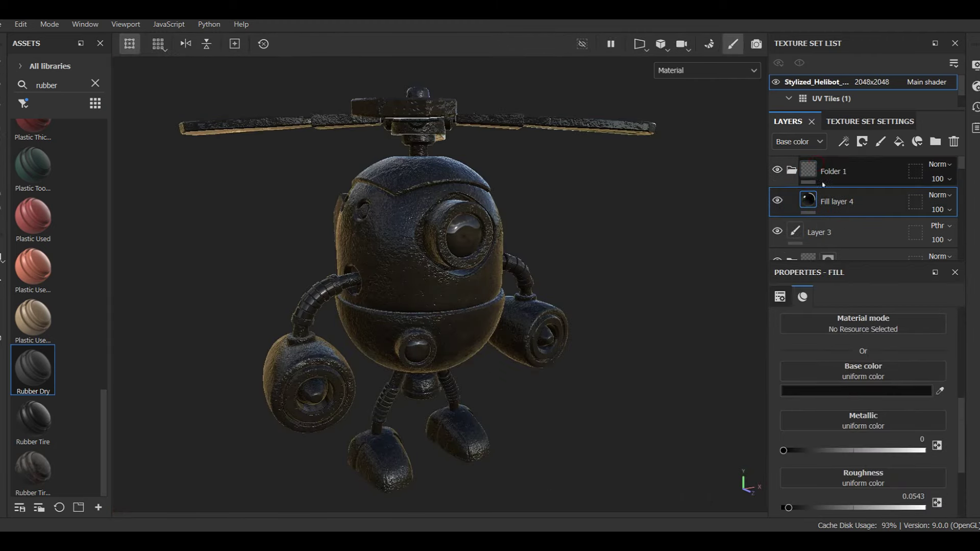
left_click(917, 141)
left_click(886, 175)
Fill the eye lens and the small round body lamp into the new folder's mask
key("4")
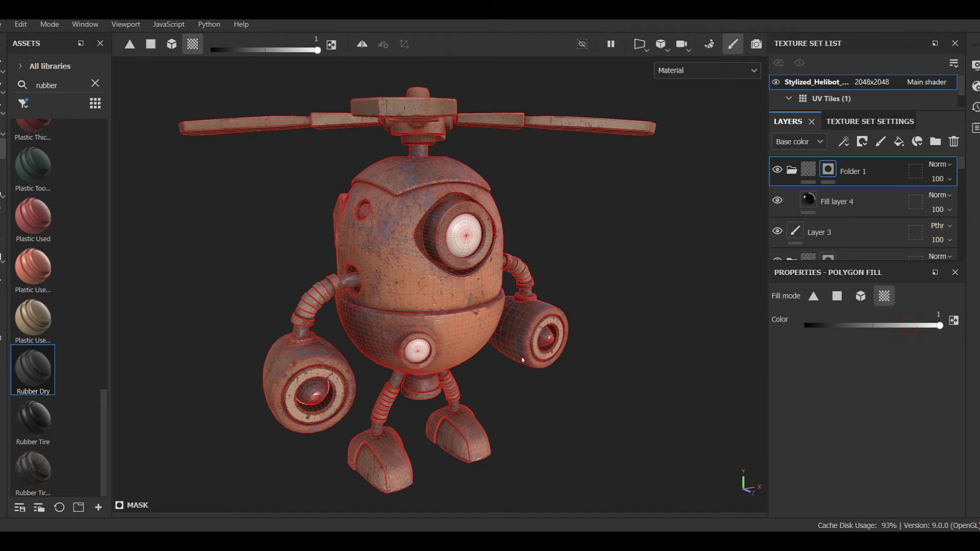
left_click(464, 235)
left_click(417, 351)
key("1")
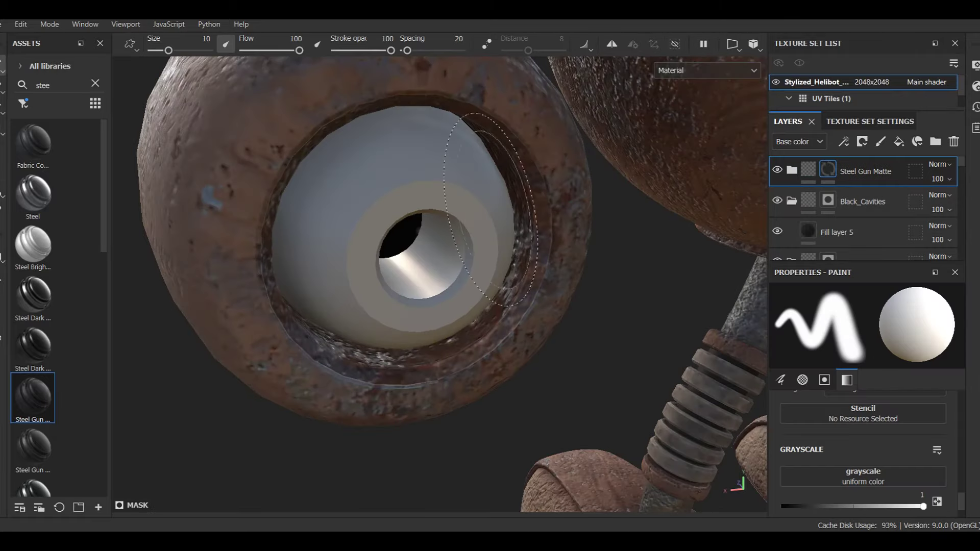
Fill the tube inside the round rusty opening into the Steel Gun Matte folder's mask
key("4")
left_click(427, 225)
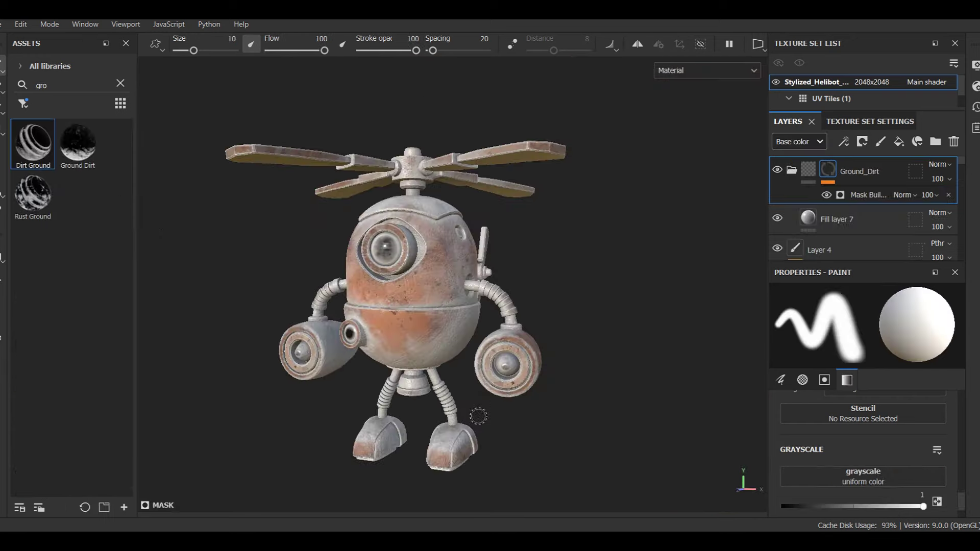
Apply the Ground Dirt smart mask to the Ground_Dirt folder and set its Mask Editor's Global Balance to 0.71
left_click_drag(78, 143, 864, 171)
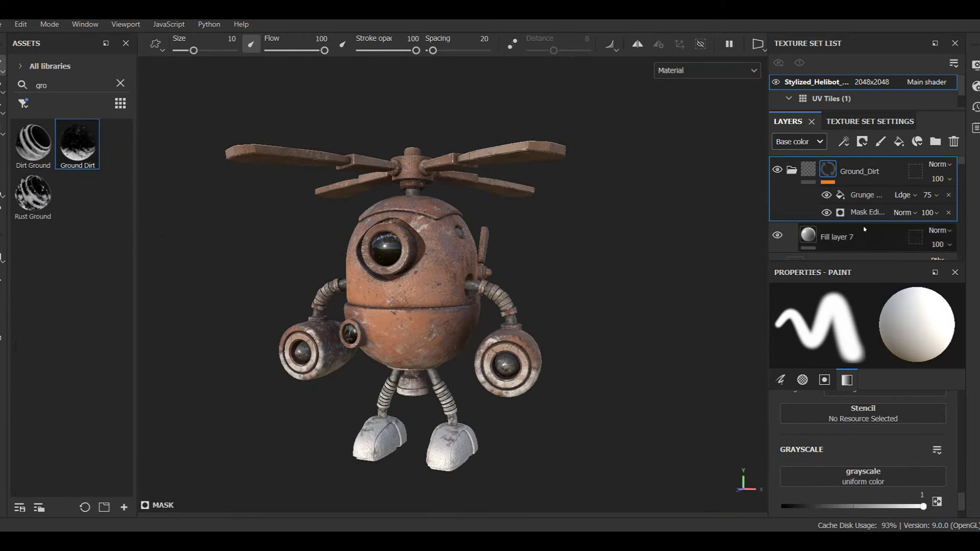
left_click(864, 212)
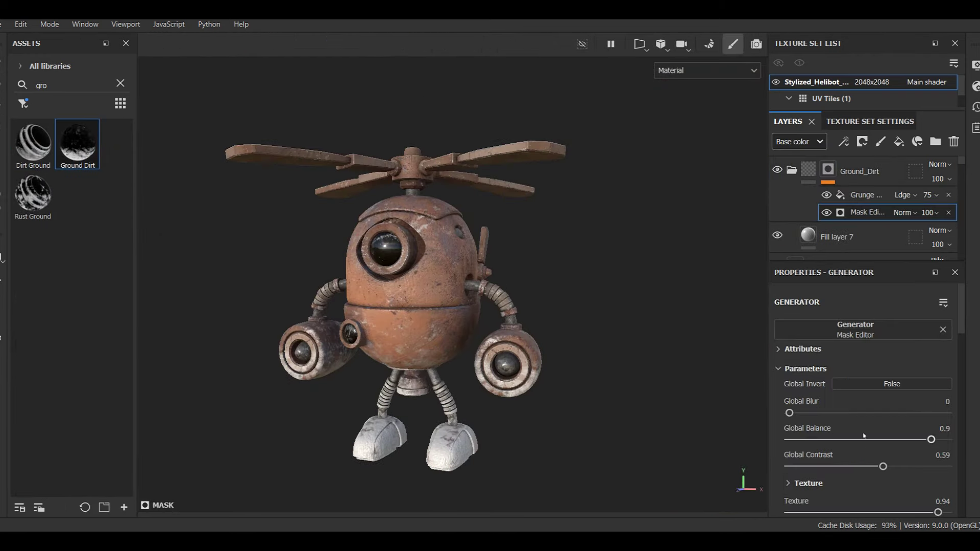
left_click_drag(875, 439, 901, 440)
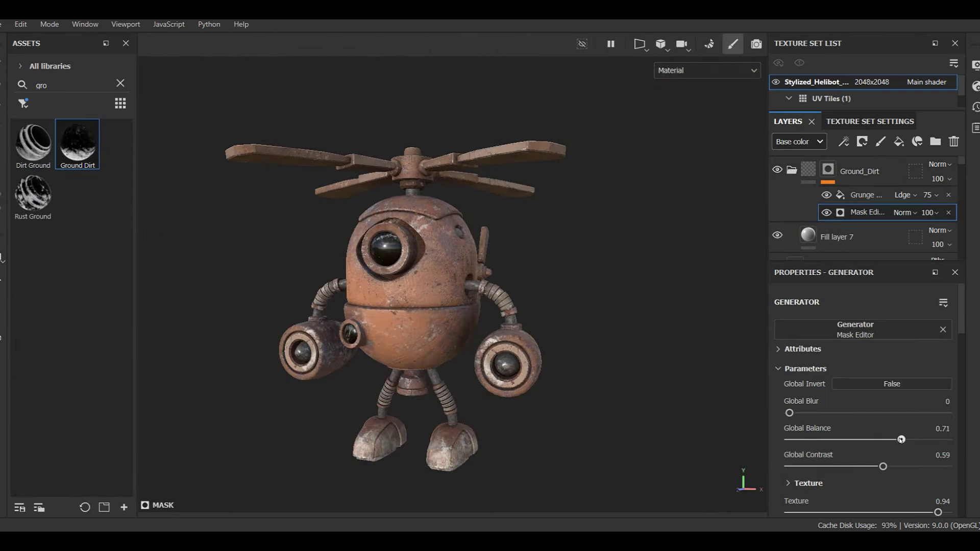
Set the base color of the fill layer in the Ground_Dirt folder to a dark reddish brown
left_click(804, 229)
scroll(834, 368, "up", 3)
left_click(835, 380)
left_click(831, 455)
left_click_drag(764, 405, 746, 419)
left_click_drag(832, 454, 831, 455)
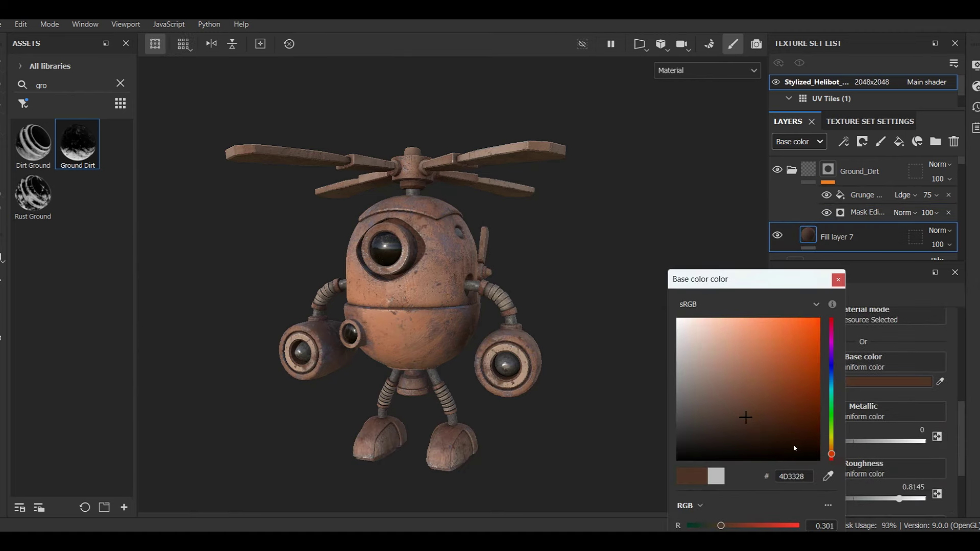
left_click(756, 429)
left_click(838, 280)
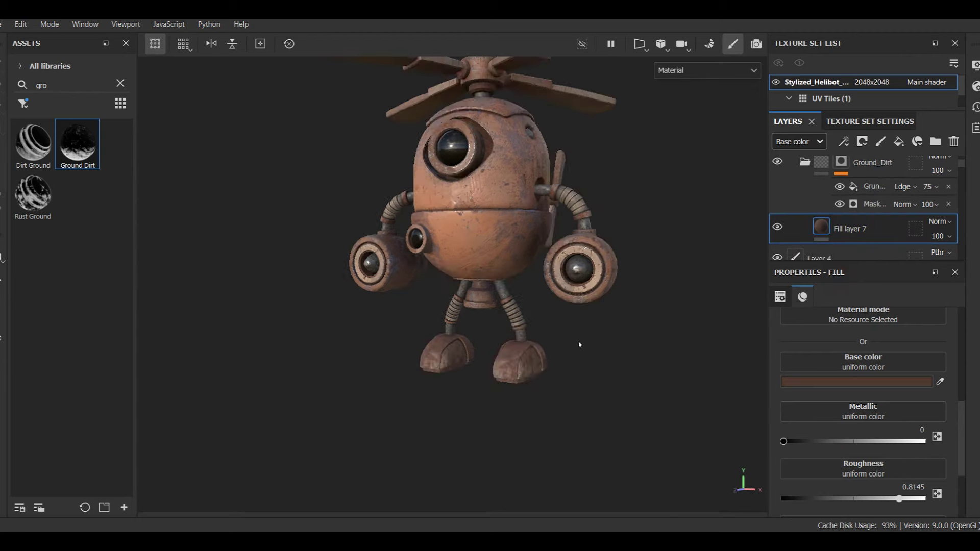
left_click_drag(579, 345, 547, 341, "alt")
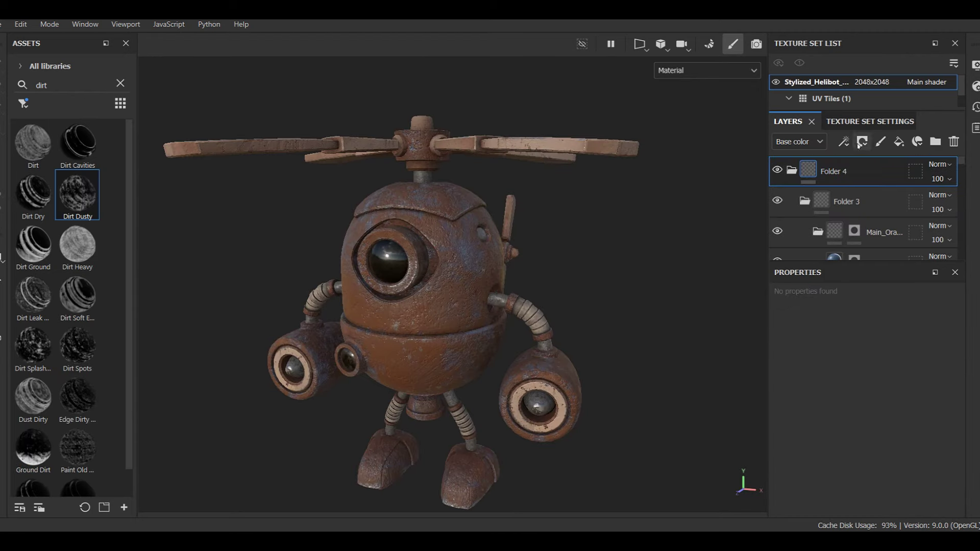
Add a black mask to Folder 4 and add a paint effect to that mask
left_click(862, 141)
left_click(875, 175)
right_click(848, 171)
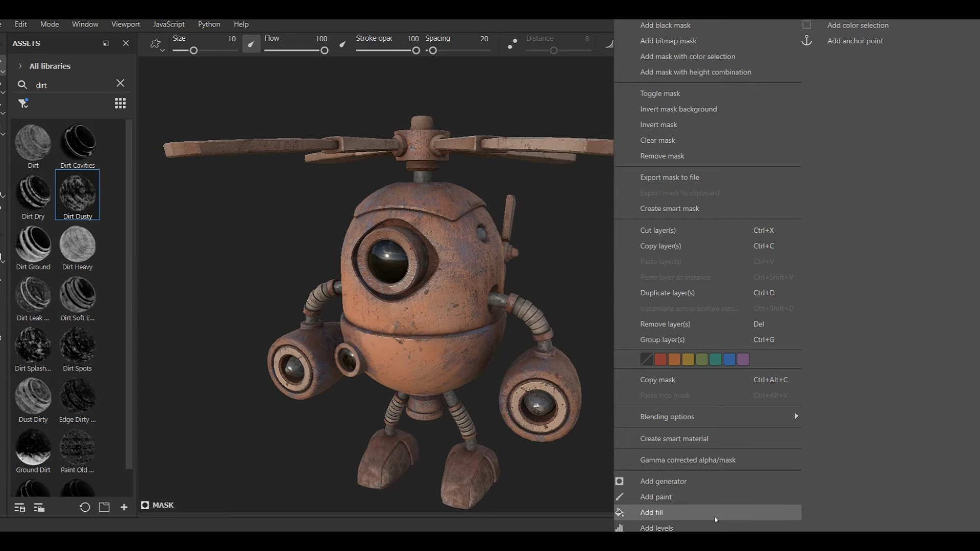
left_click(716, 498)
Paint straight lines for the upper edge and second side of the engraved panel around the arm socket
scroll(424, 284, "up", 3)
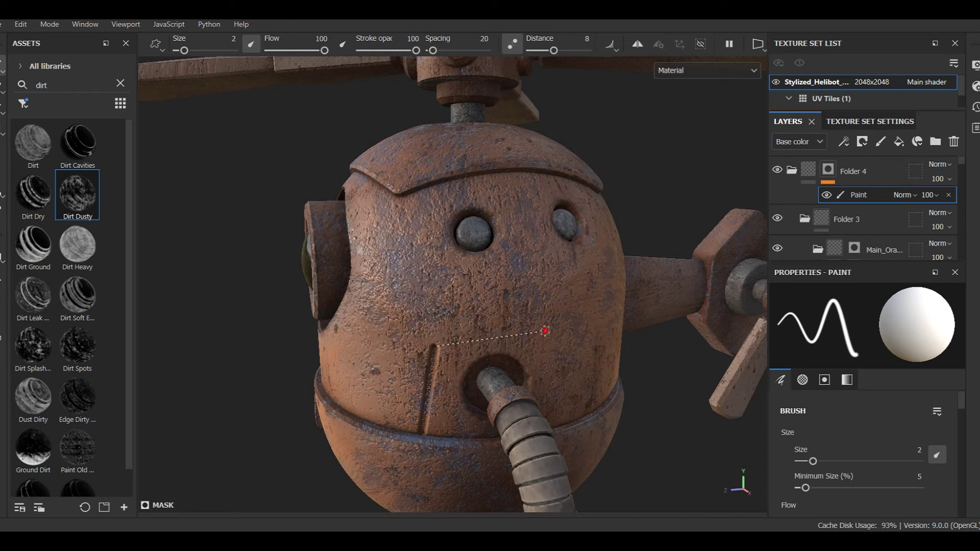
left_click(546, 332, "shift")
left_click(560, 424, "shift")
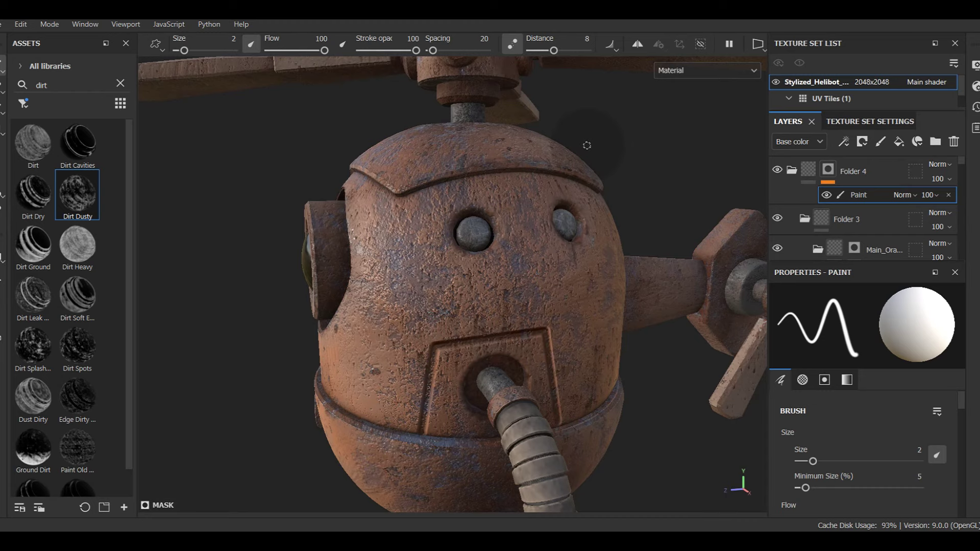
scroll(554, 404, "up", 5)
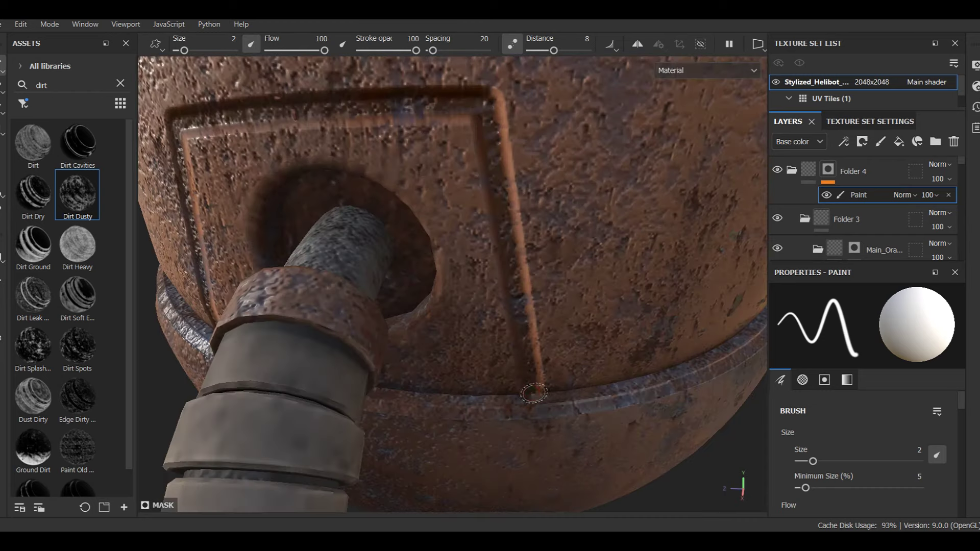